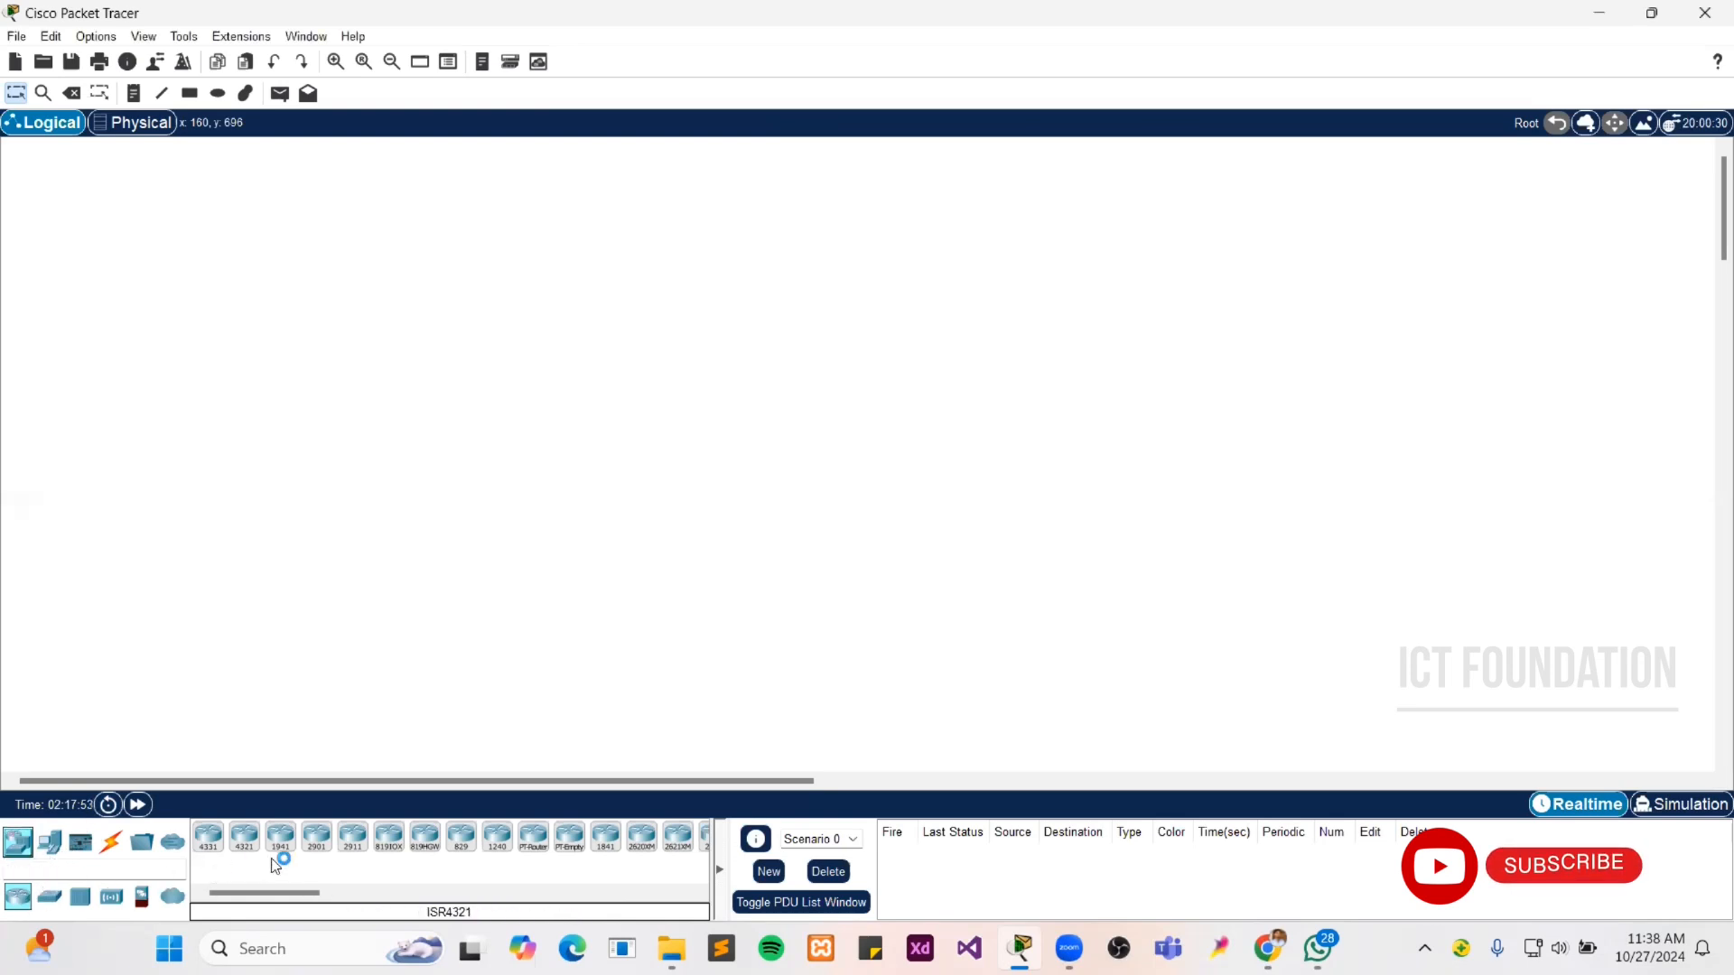
- Place two 1941 routers in the empty logical workspace, spaced well apart on roughly the same level
drag(283, 844, 275, 483)
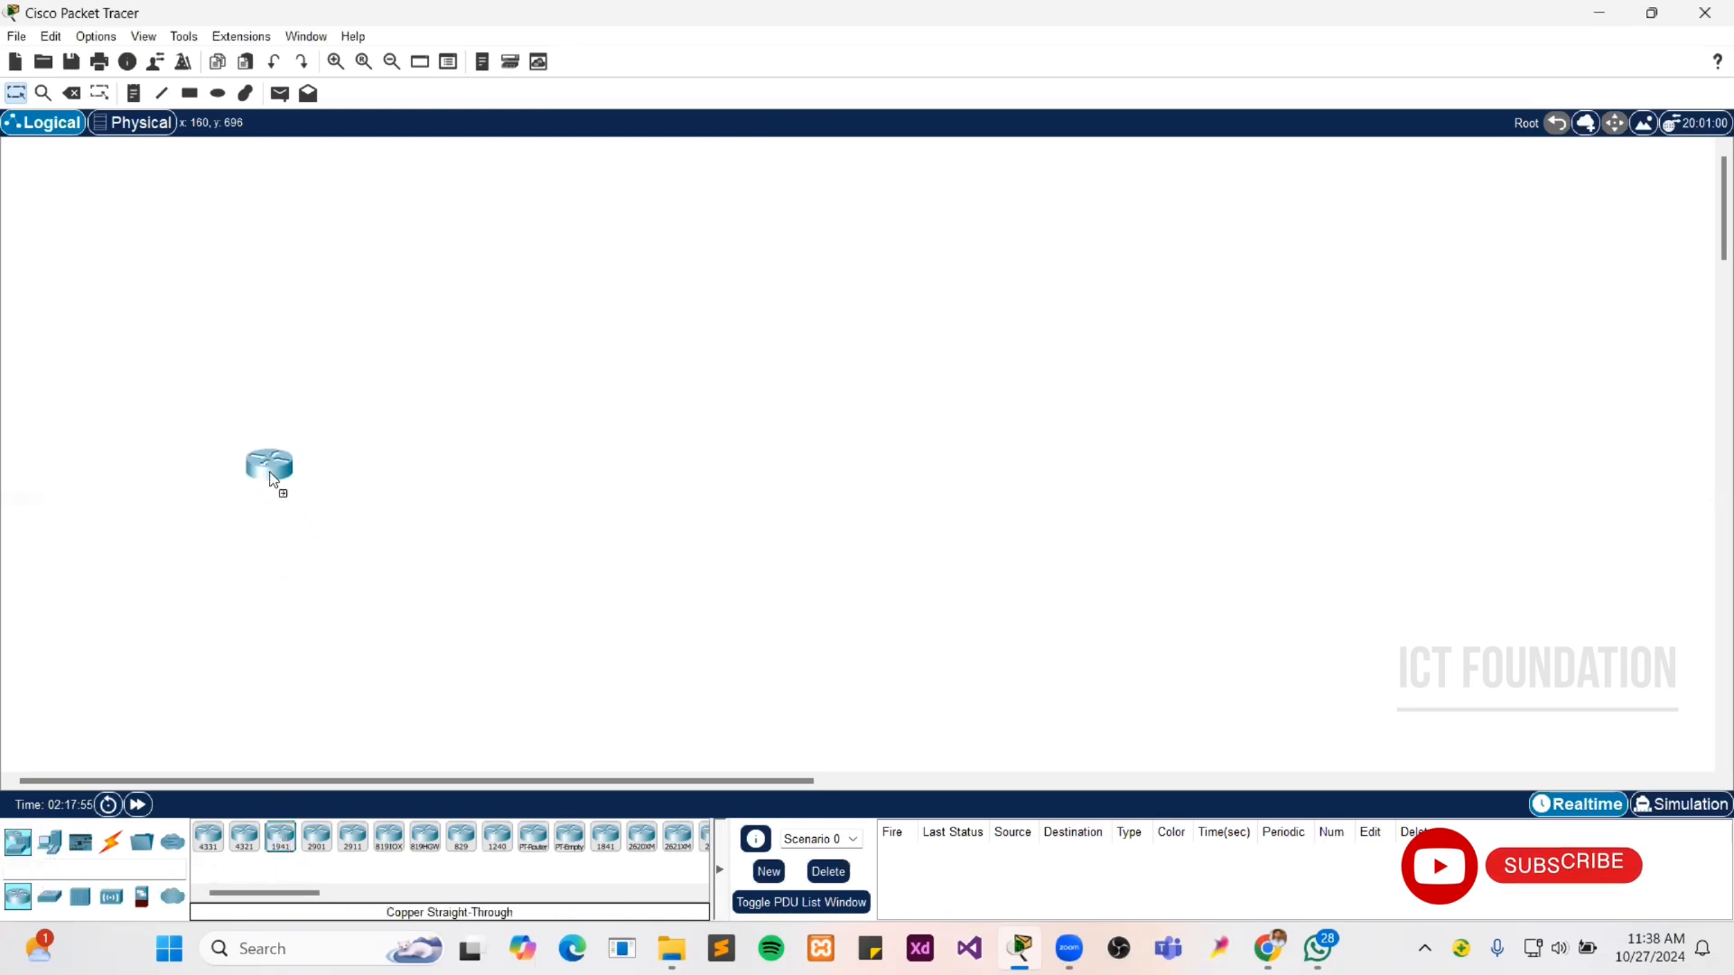
drag(281, 840, 890, 463)
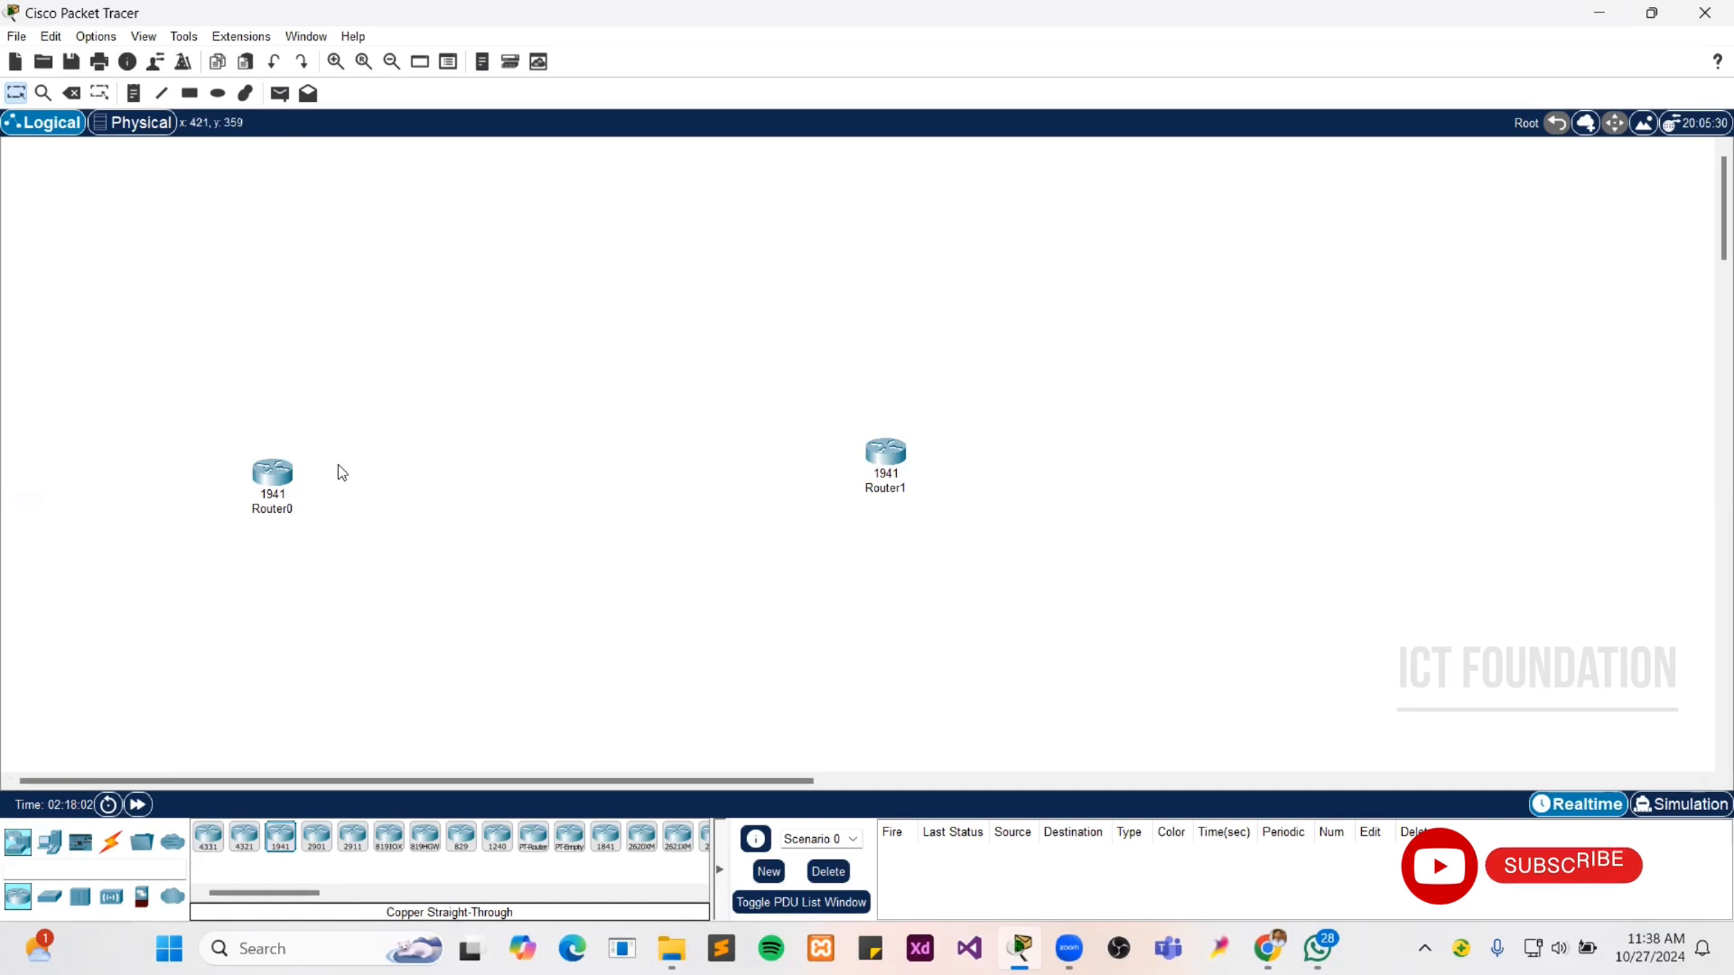
- Install an HWIC-2T module in Router0's empty slot nearest the Ethernet ports, powering the router off for the installation and back on
click(283, 486)
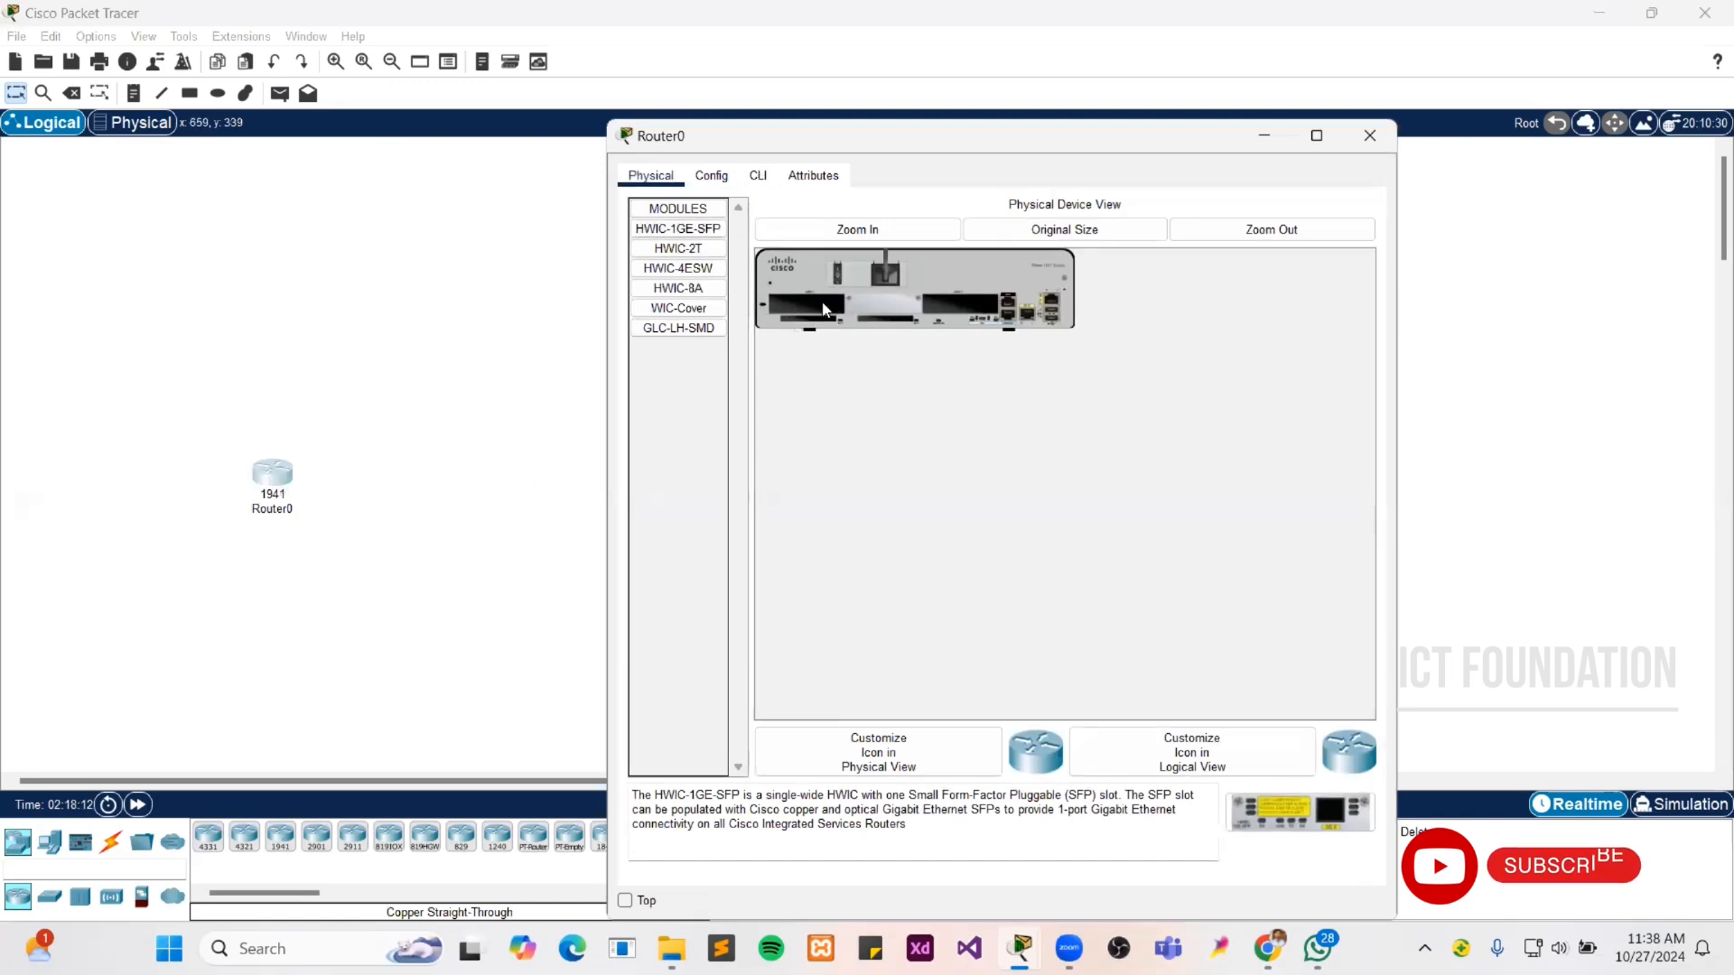
click(886, 227)
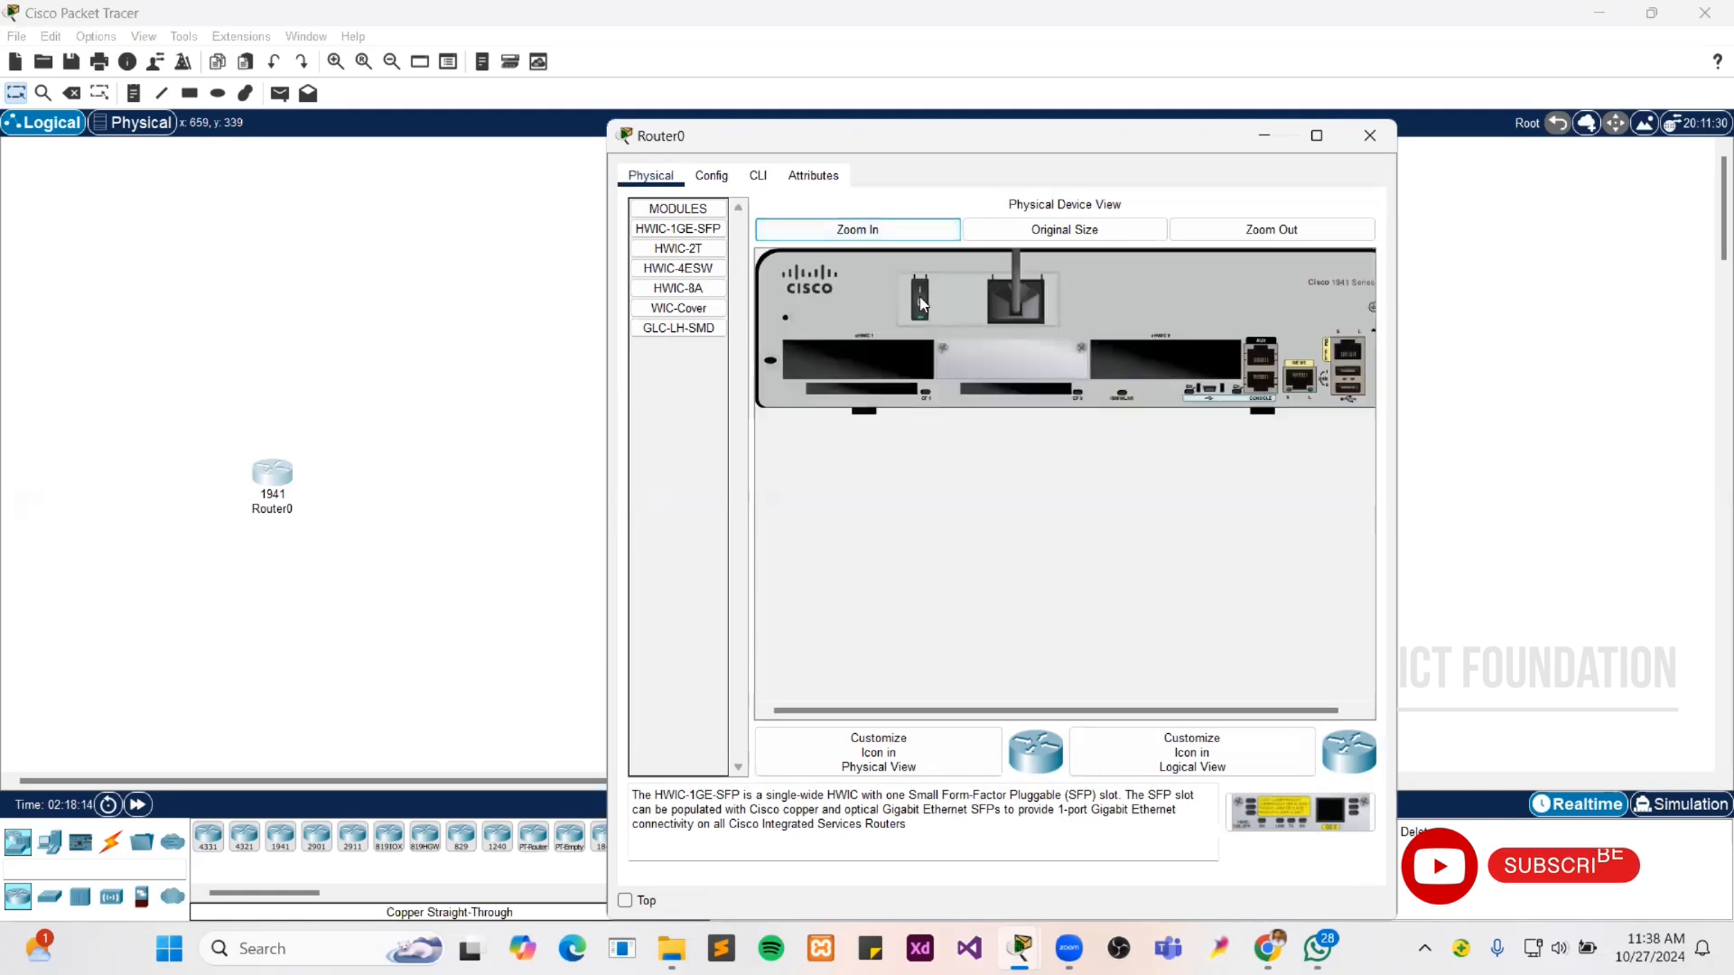
click(919, 302)
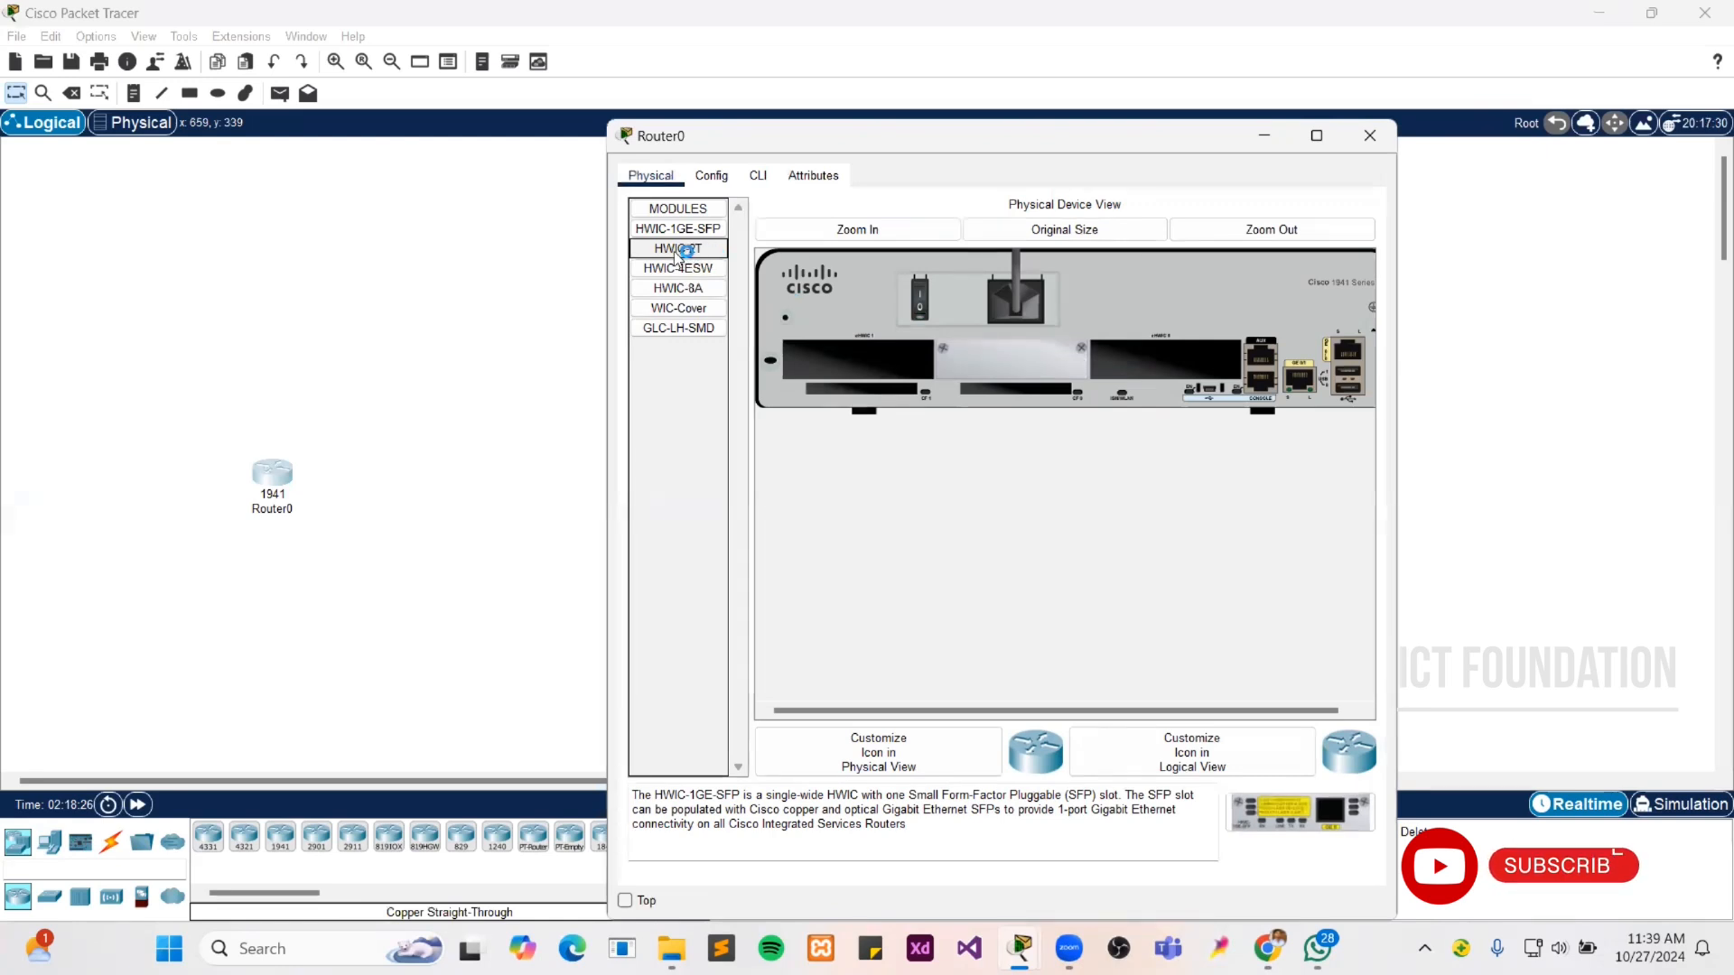
drag(677, 255, 1152, 378)
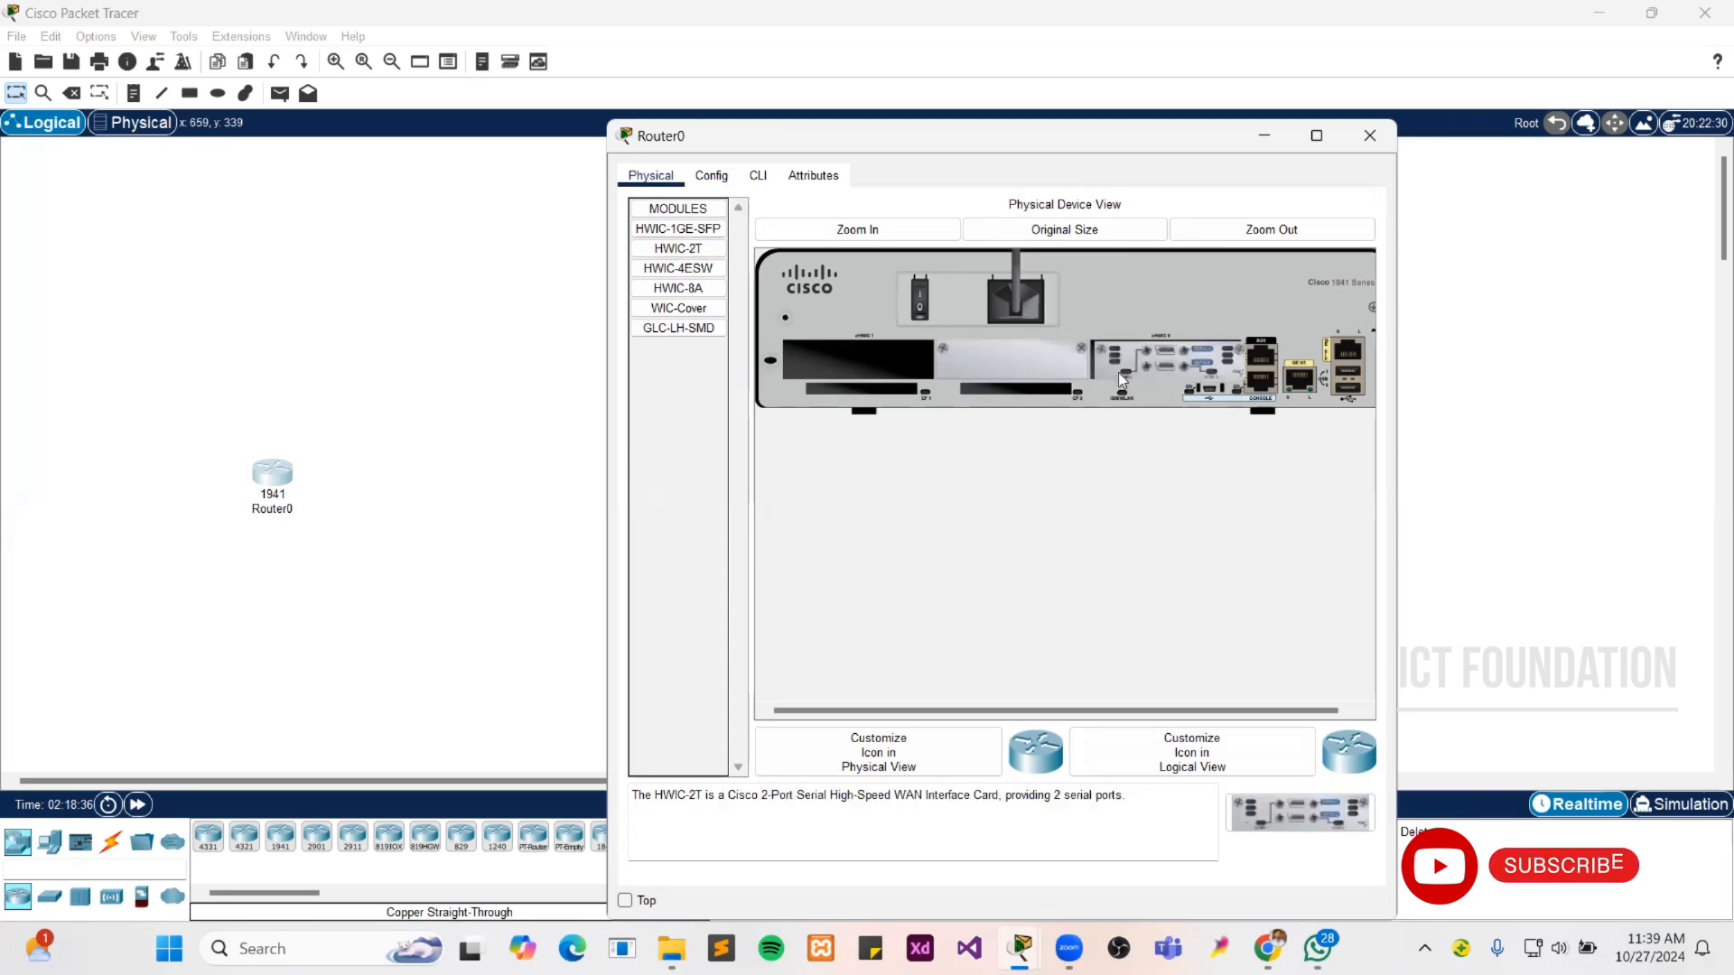
click(919, 289)
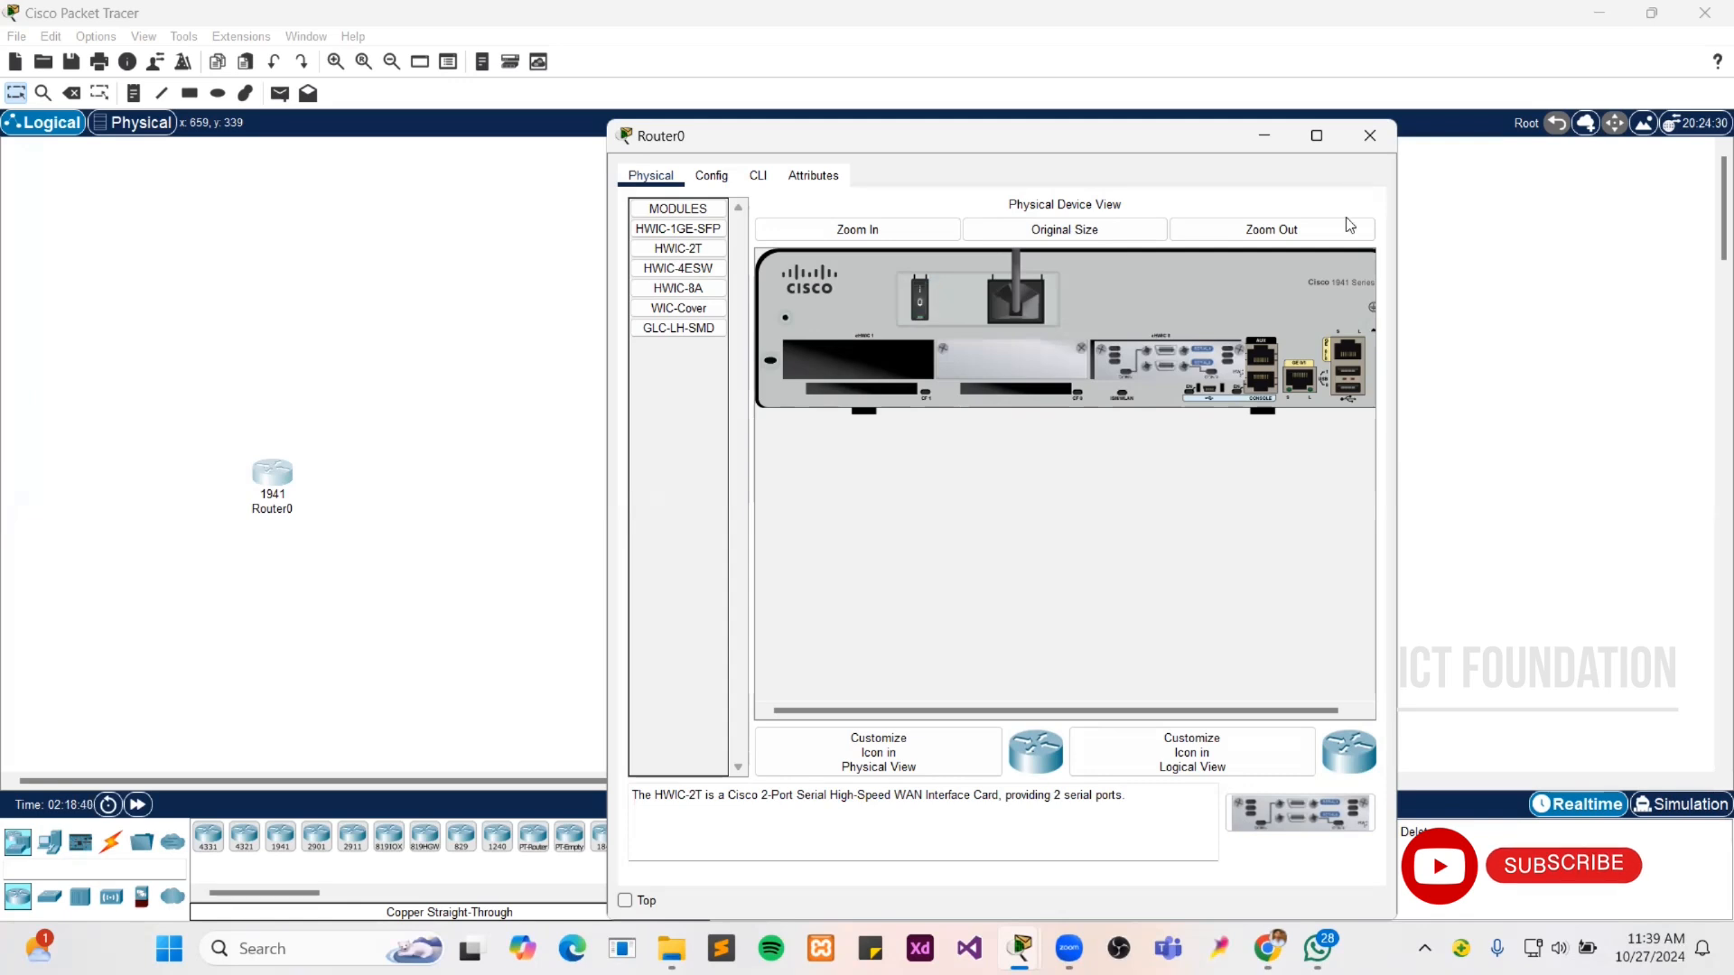
click(1377, 149)
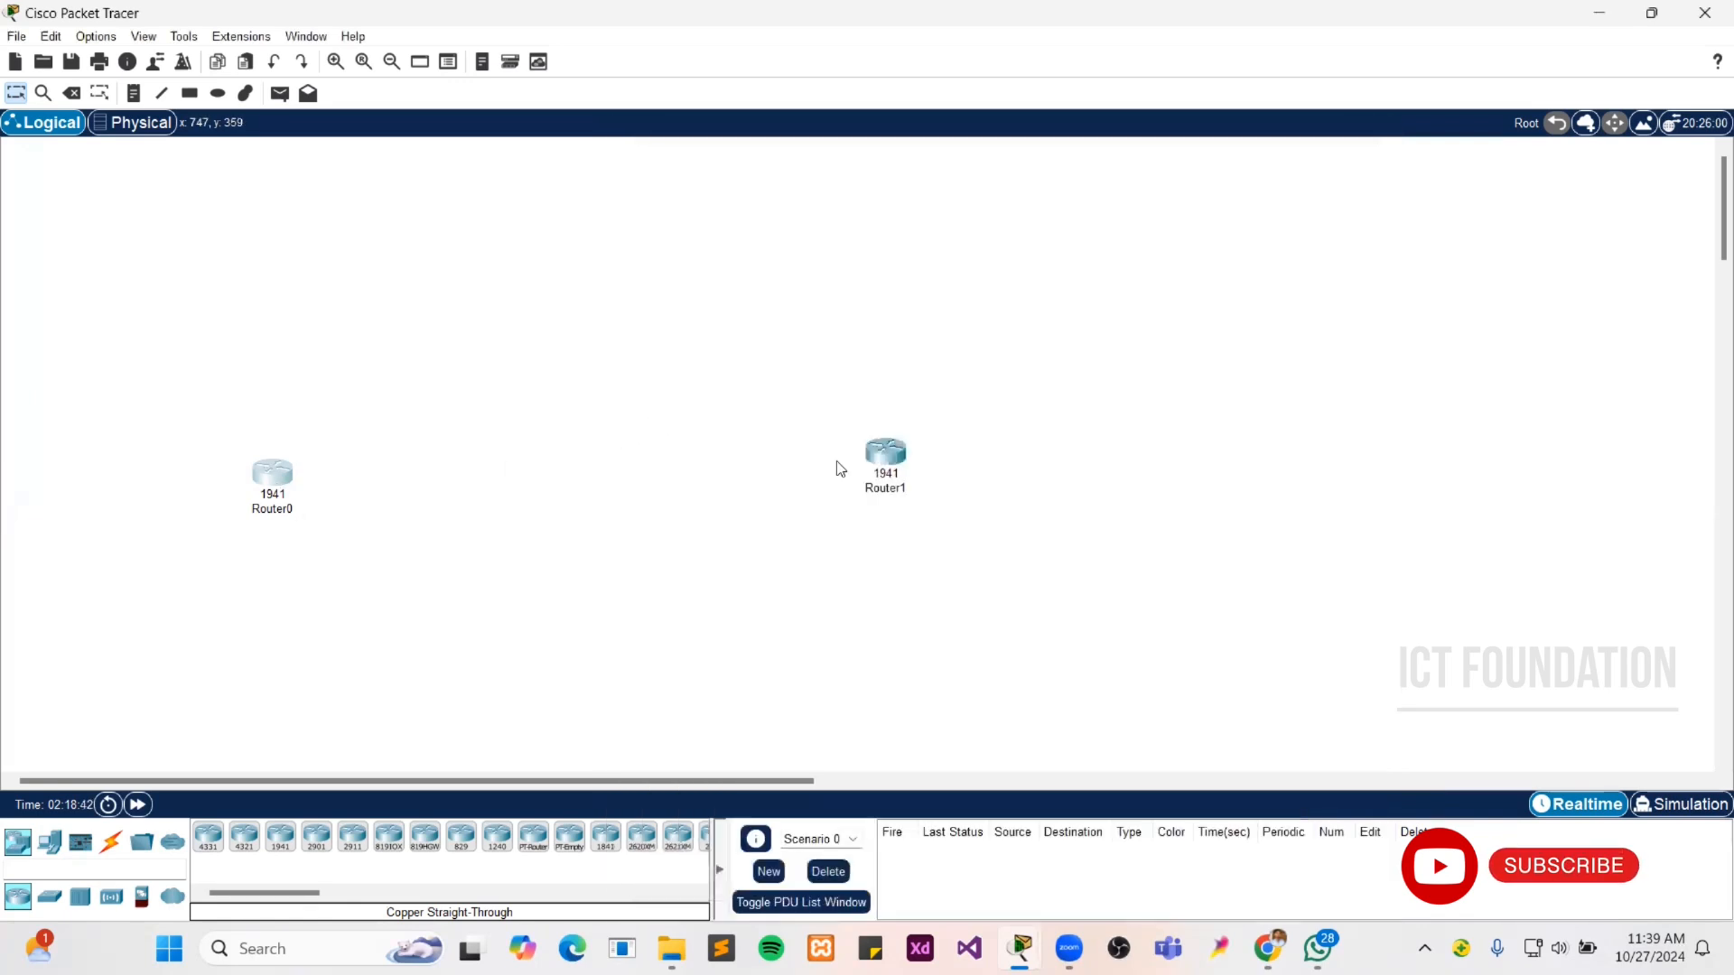
- Power off Router1, fit an HWIC-2T module in its empty slot nearest the Ethernet ports, and restore power
click(897, 463)
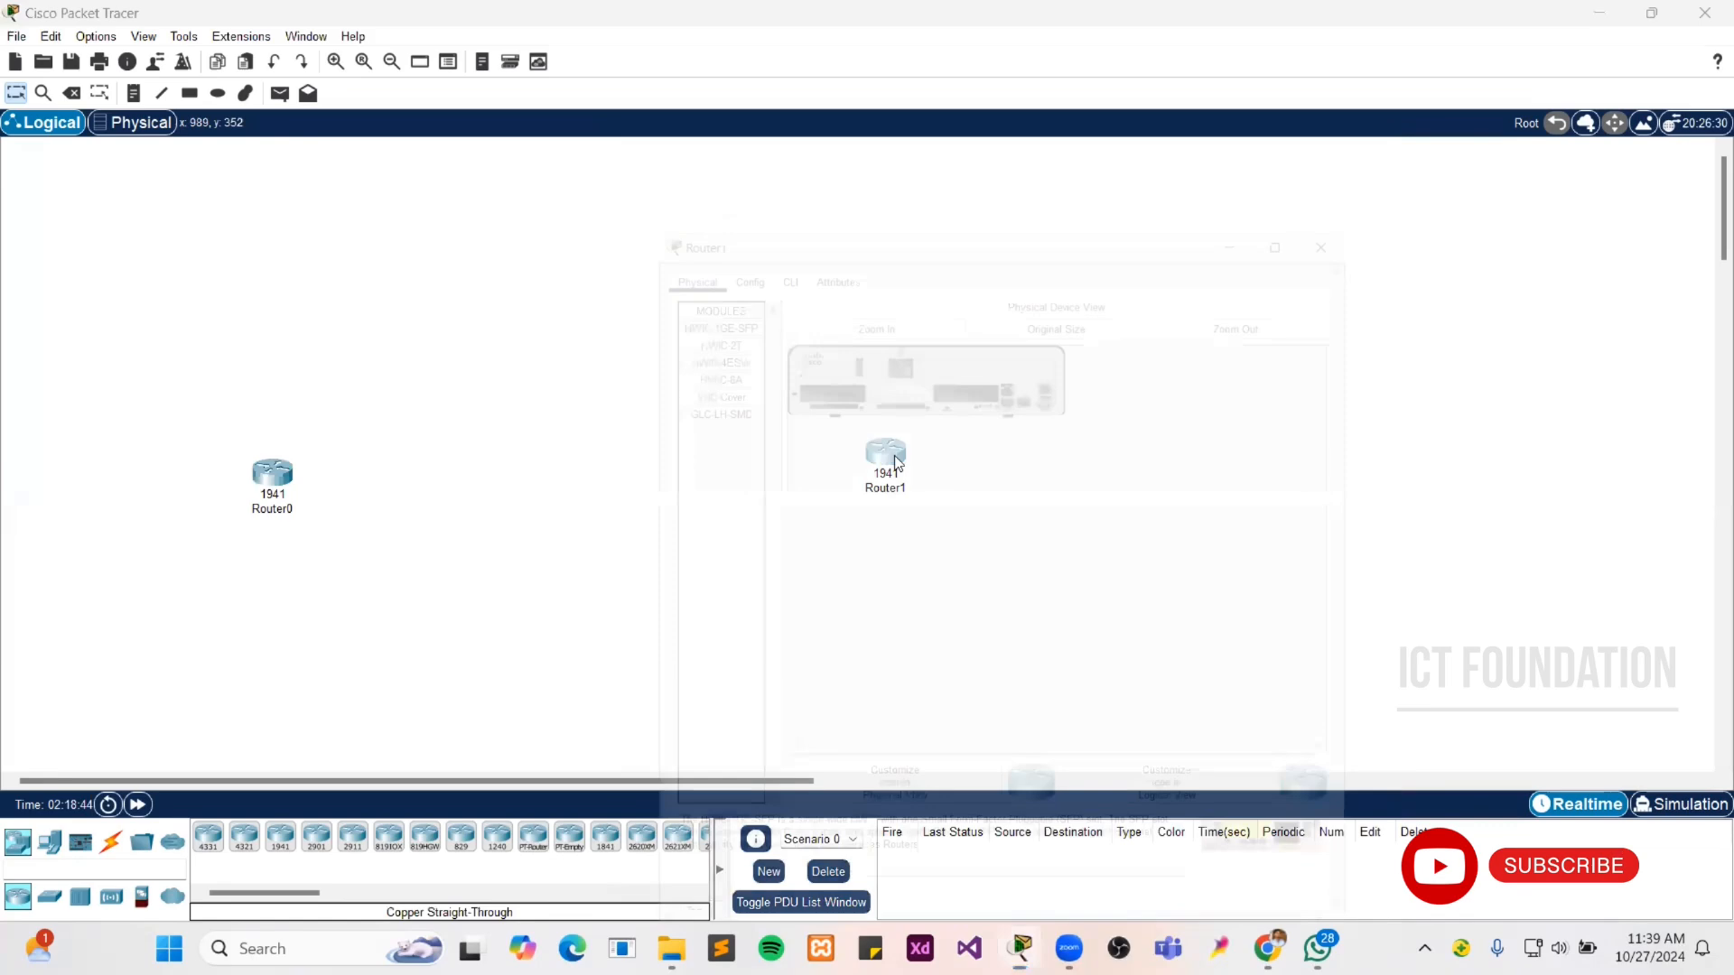
click(853, 230)
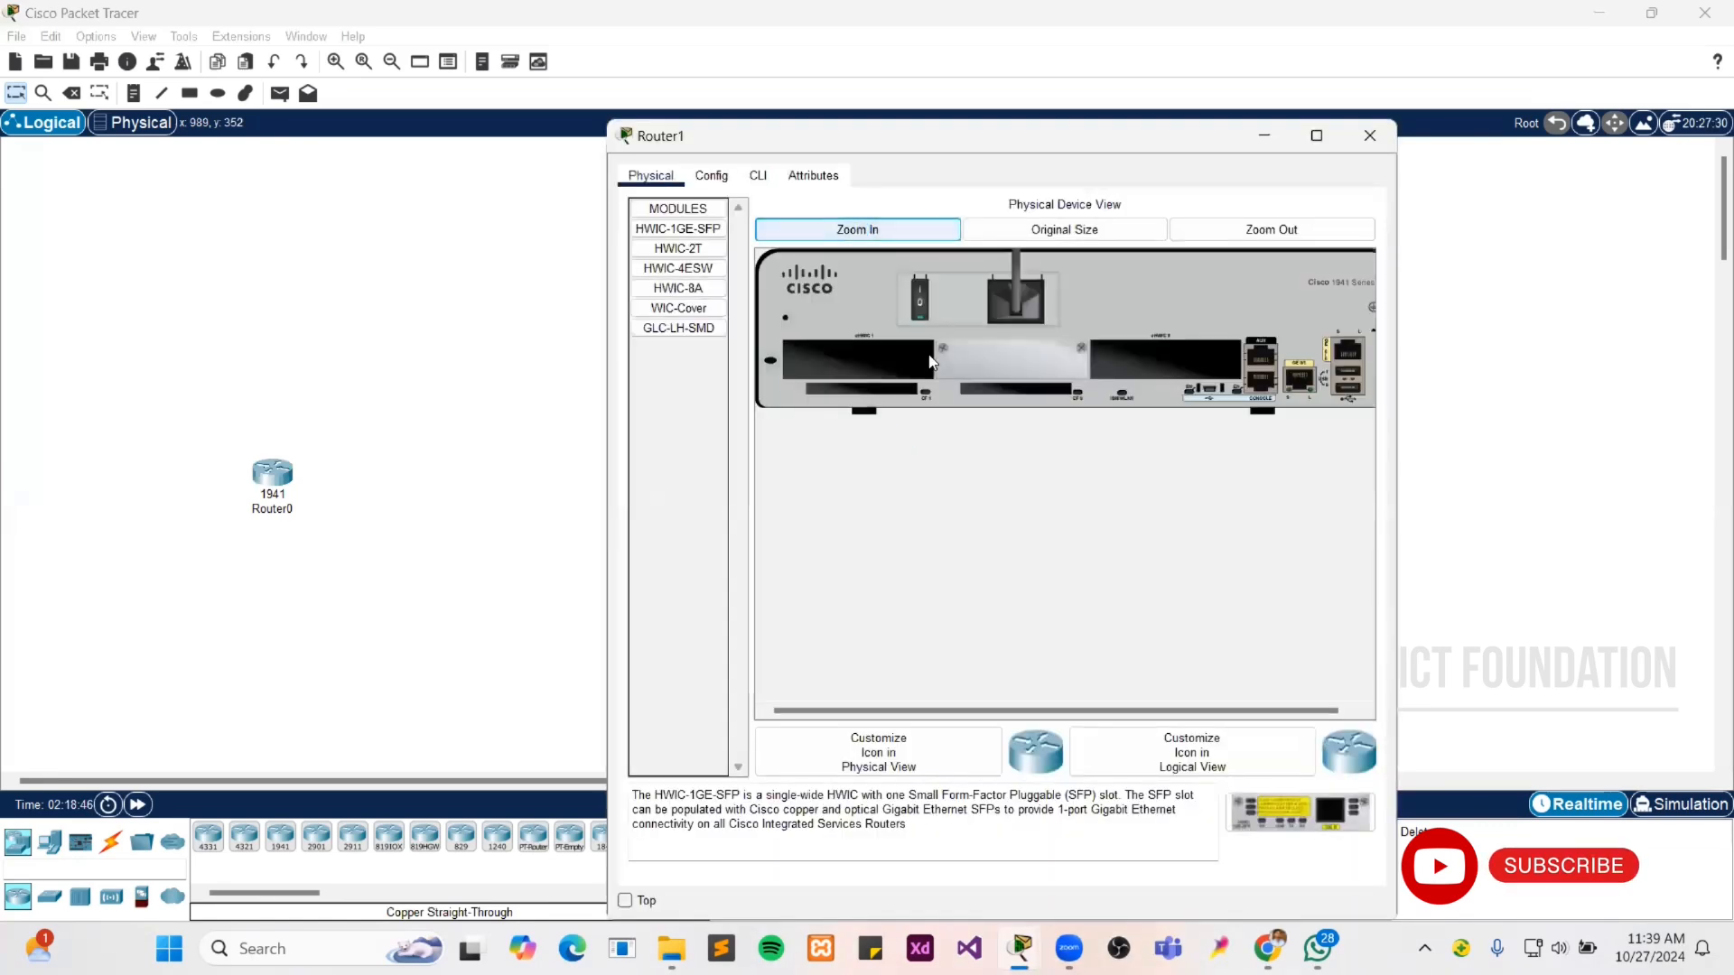
click(920, 311)
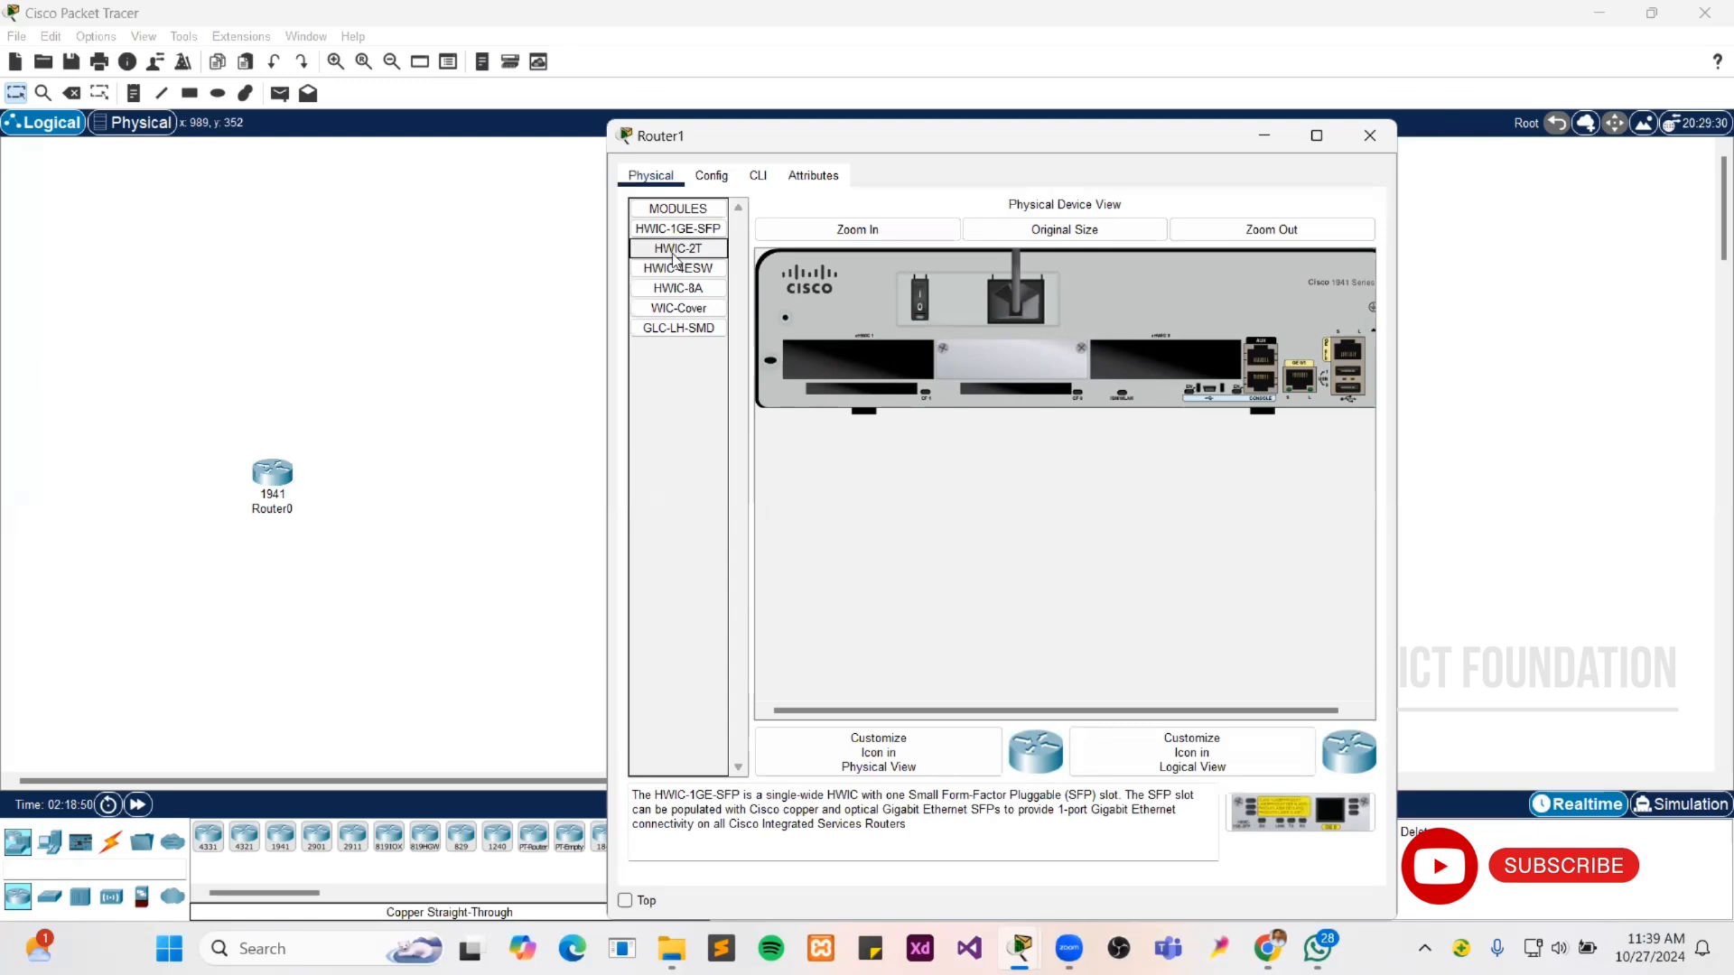
drag(674, 260, 1152, 357)
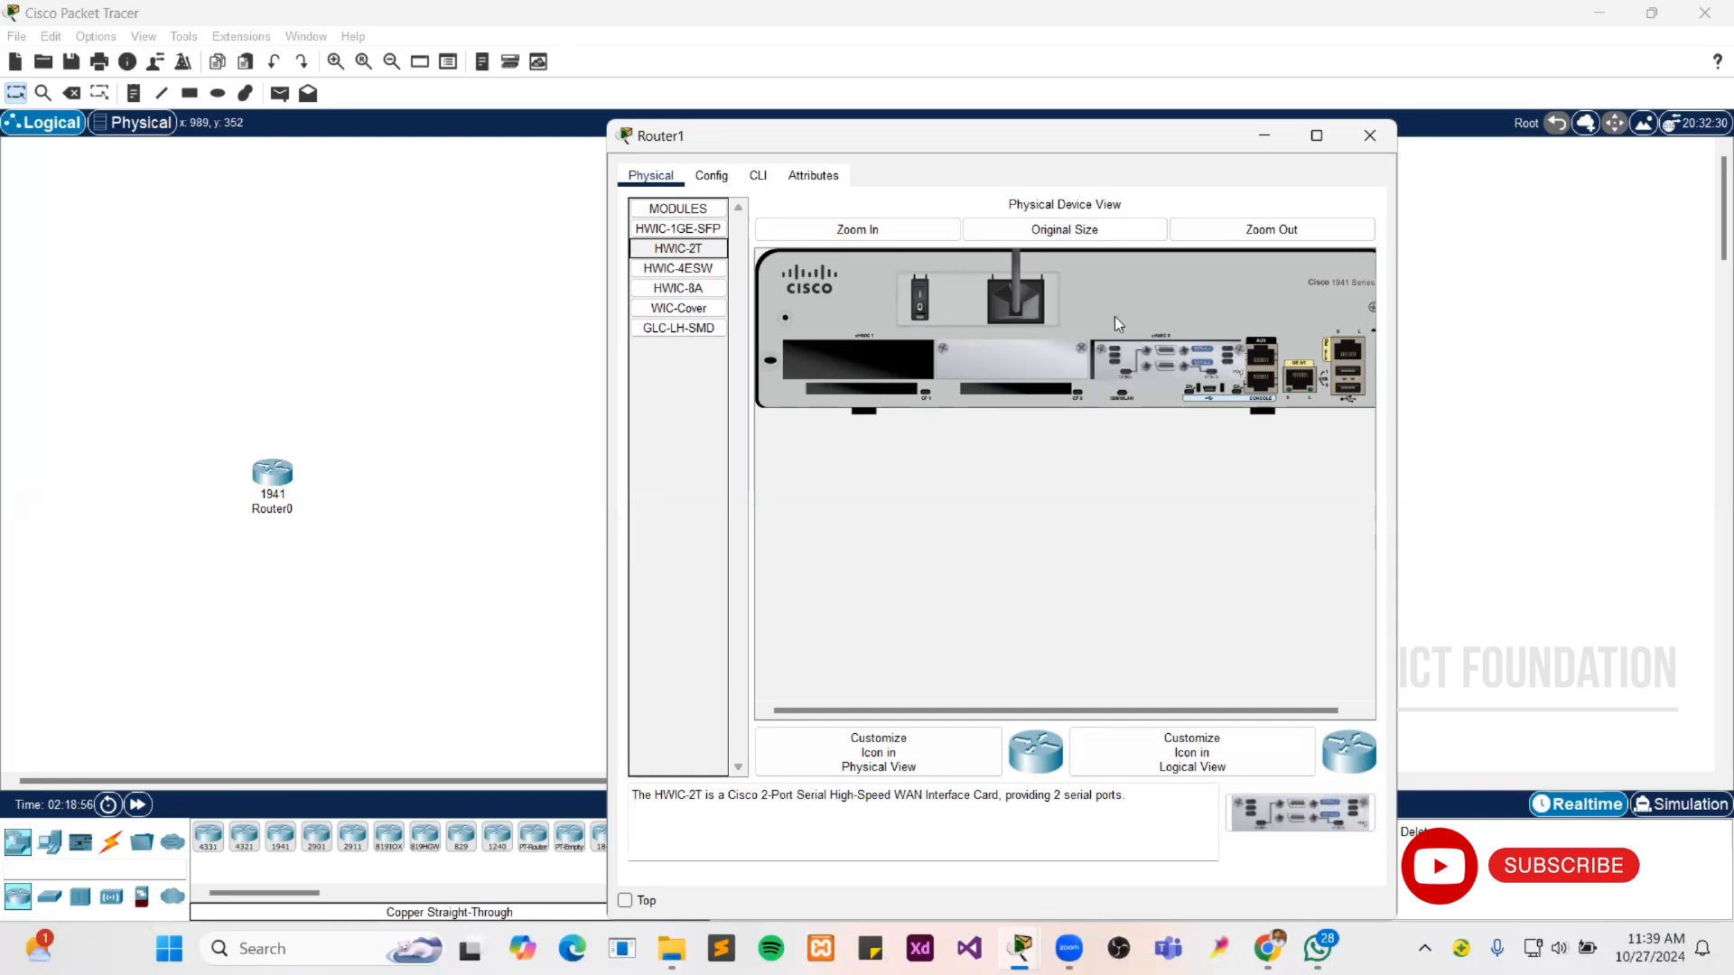
click(920, 301)
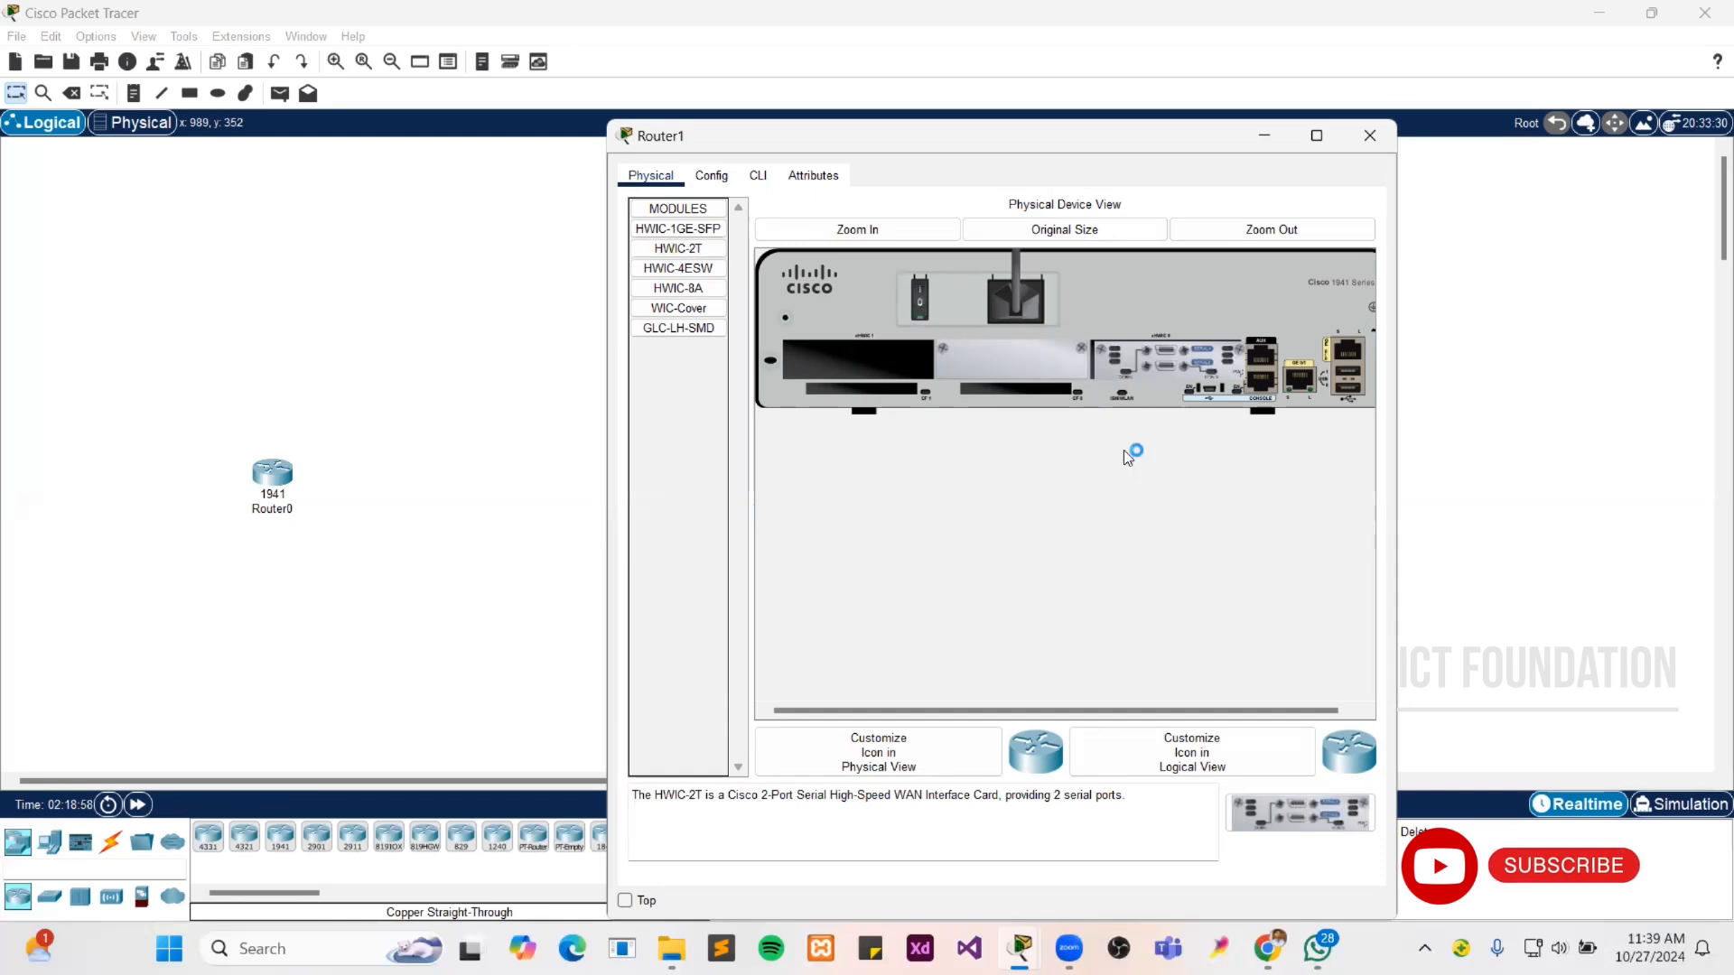
click(1369, 135)
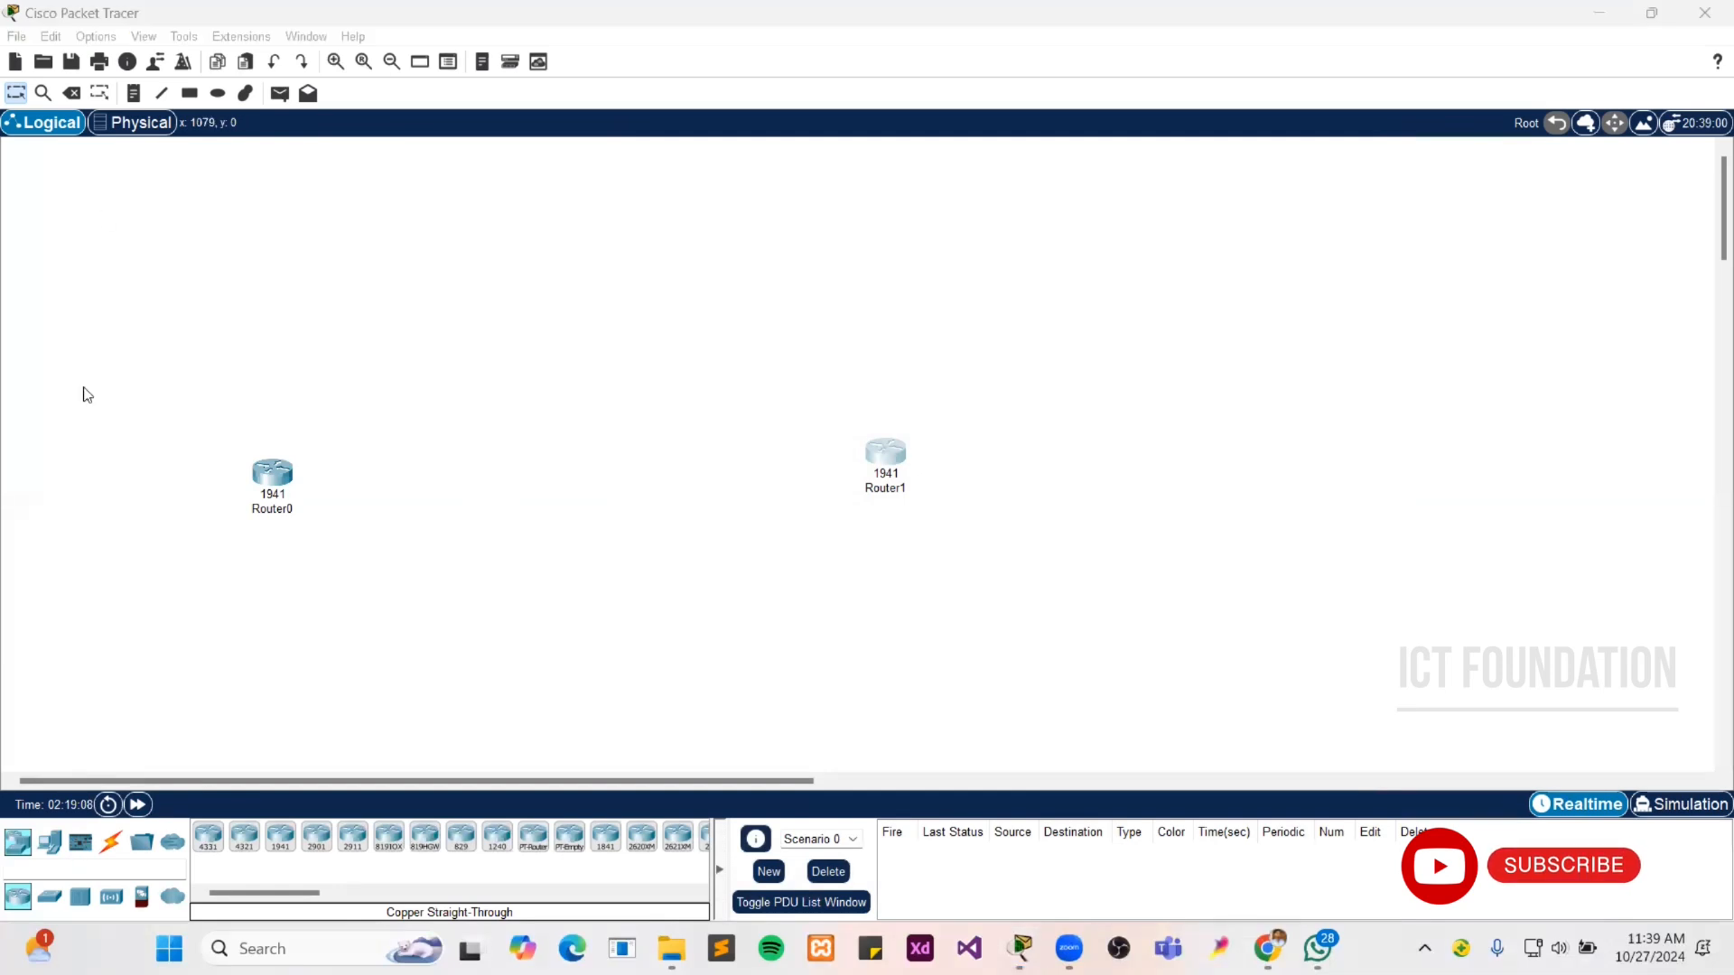
- Connect Router0's Serial0/0/0 port to Router1's Serial0/0/0 port with a Serial DCE cable
click(111, 841)
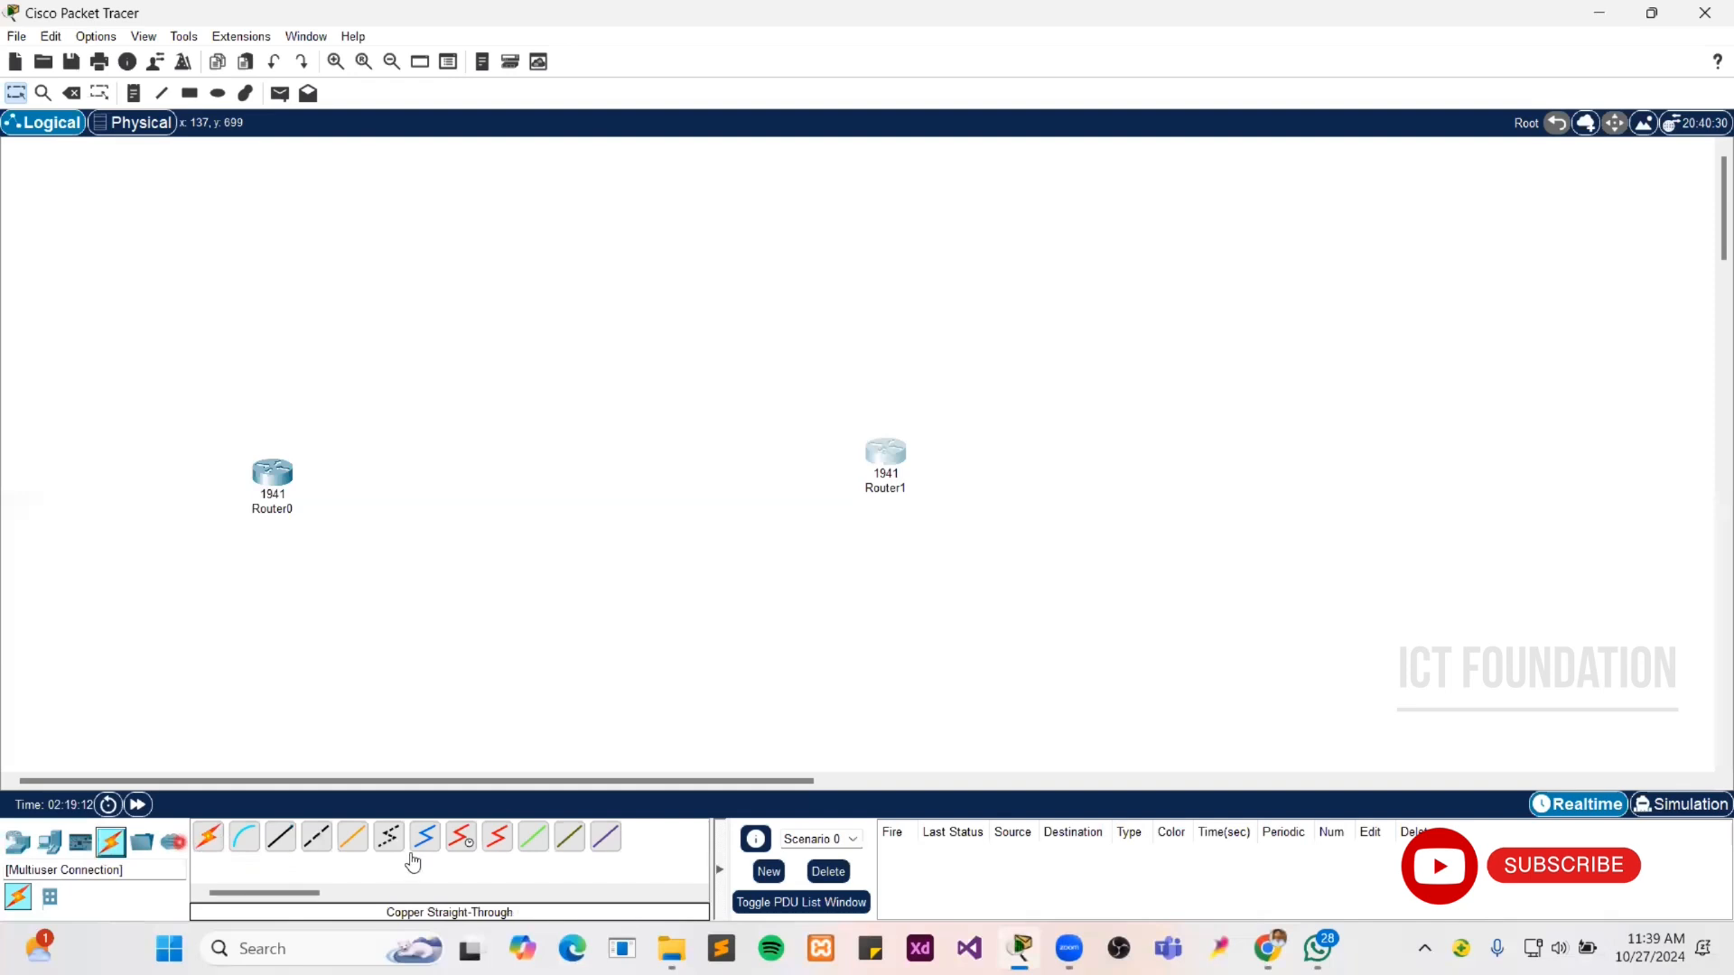
click(468, 848)
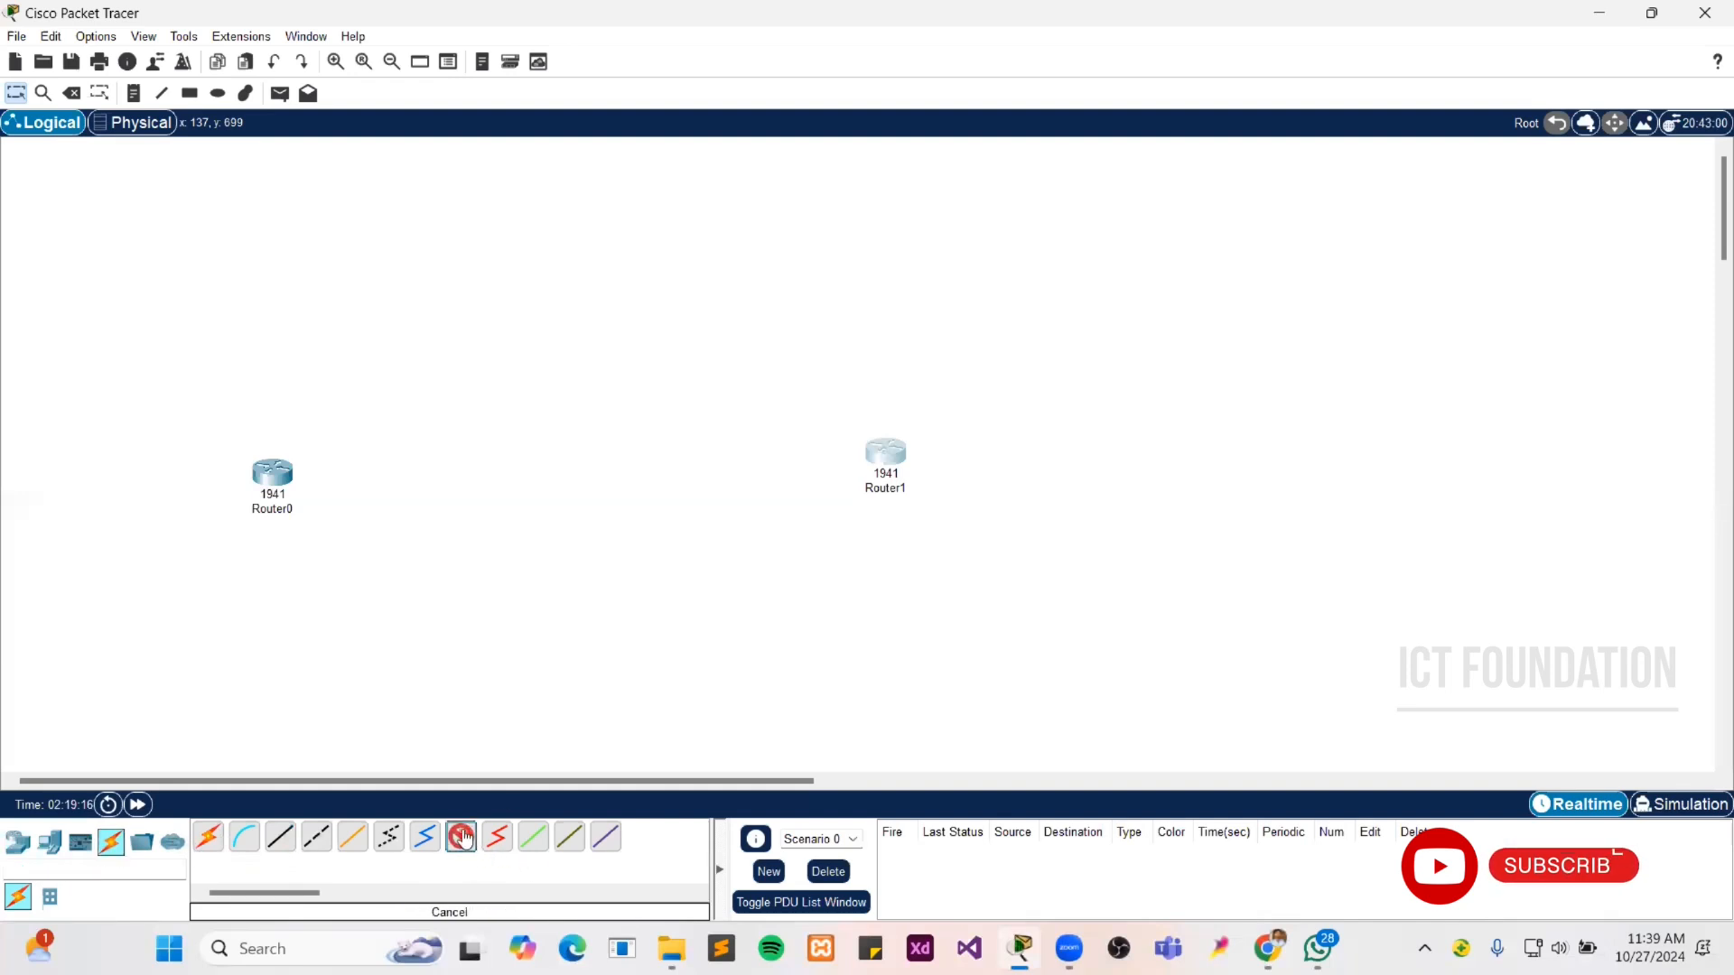
click(269, 478)
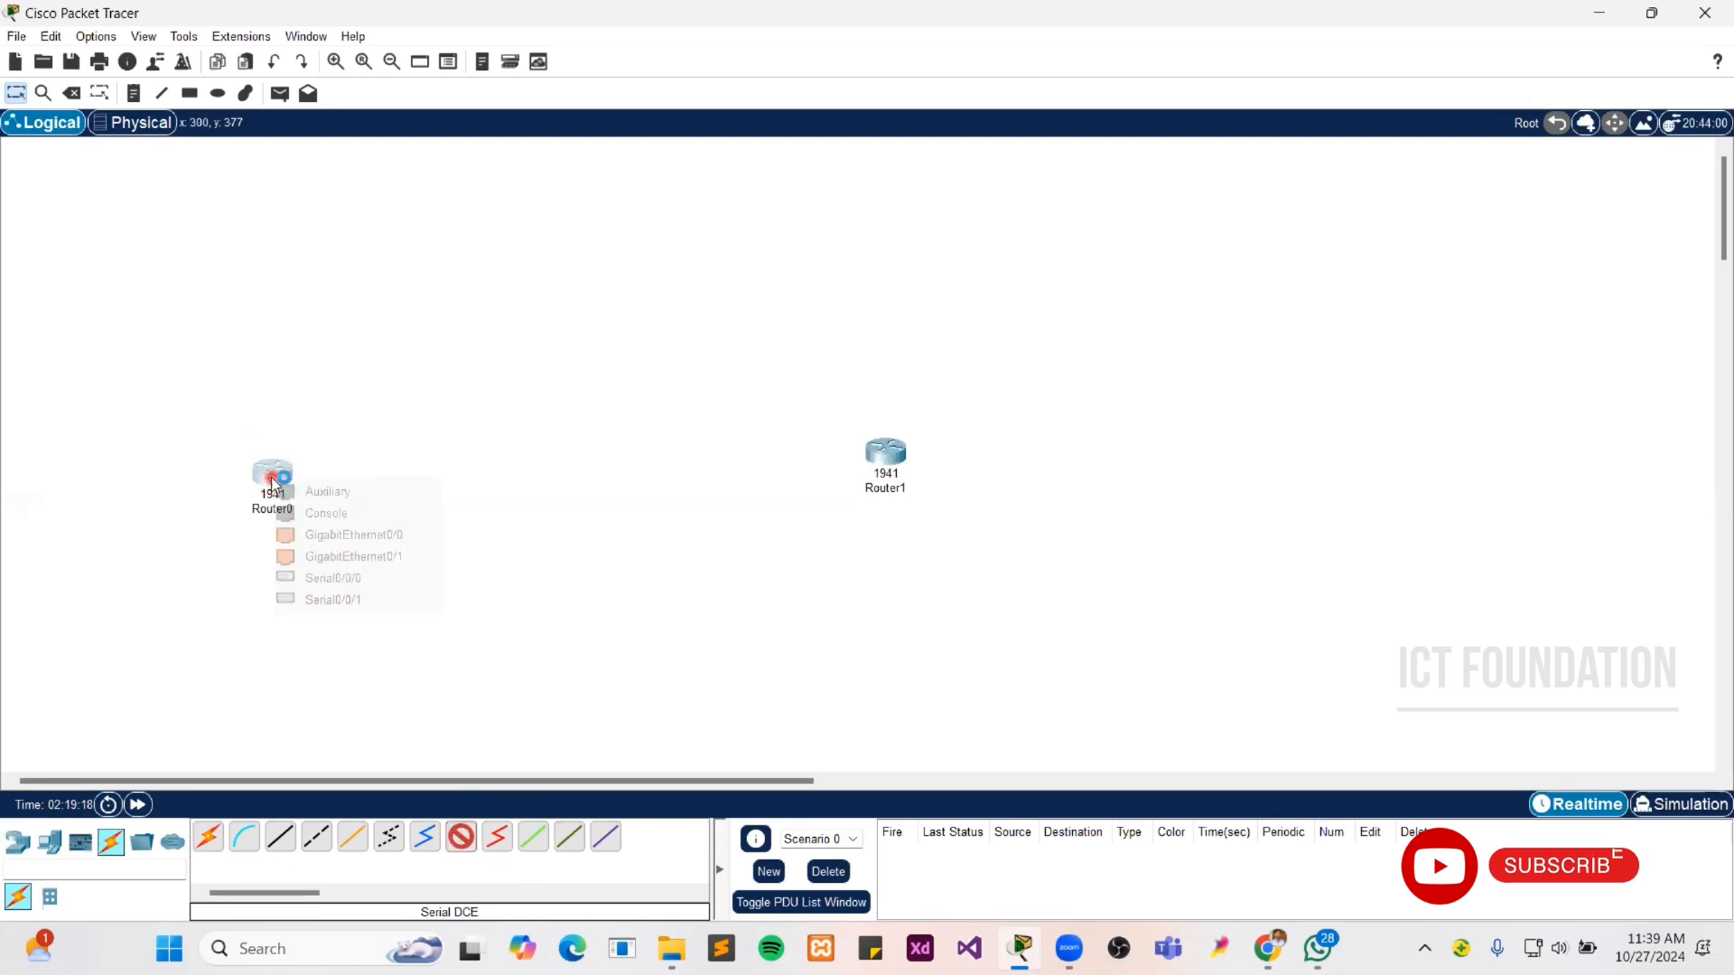
click(341, 581)
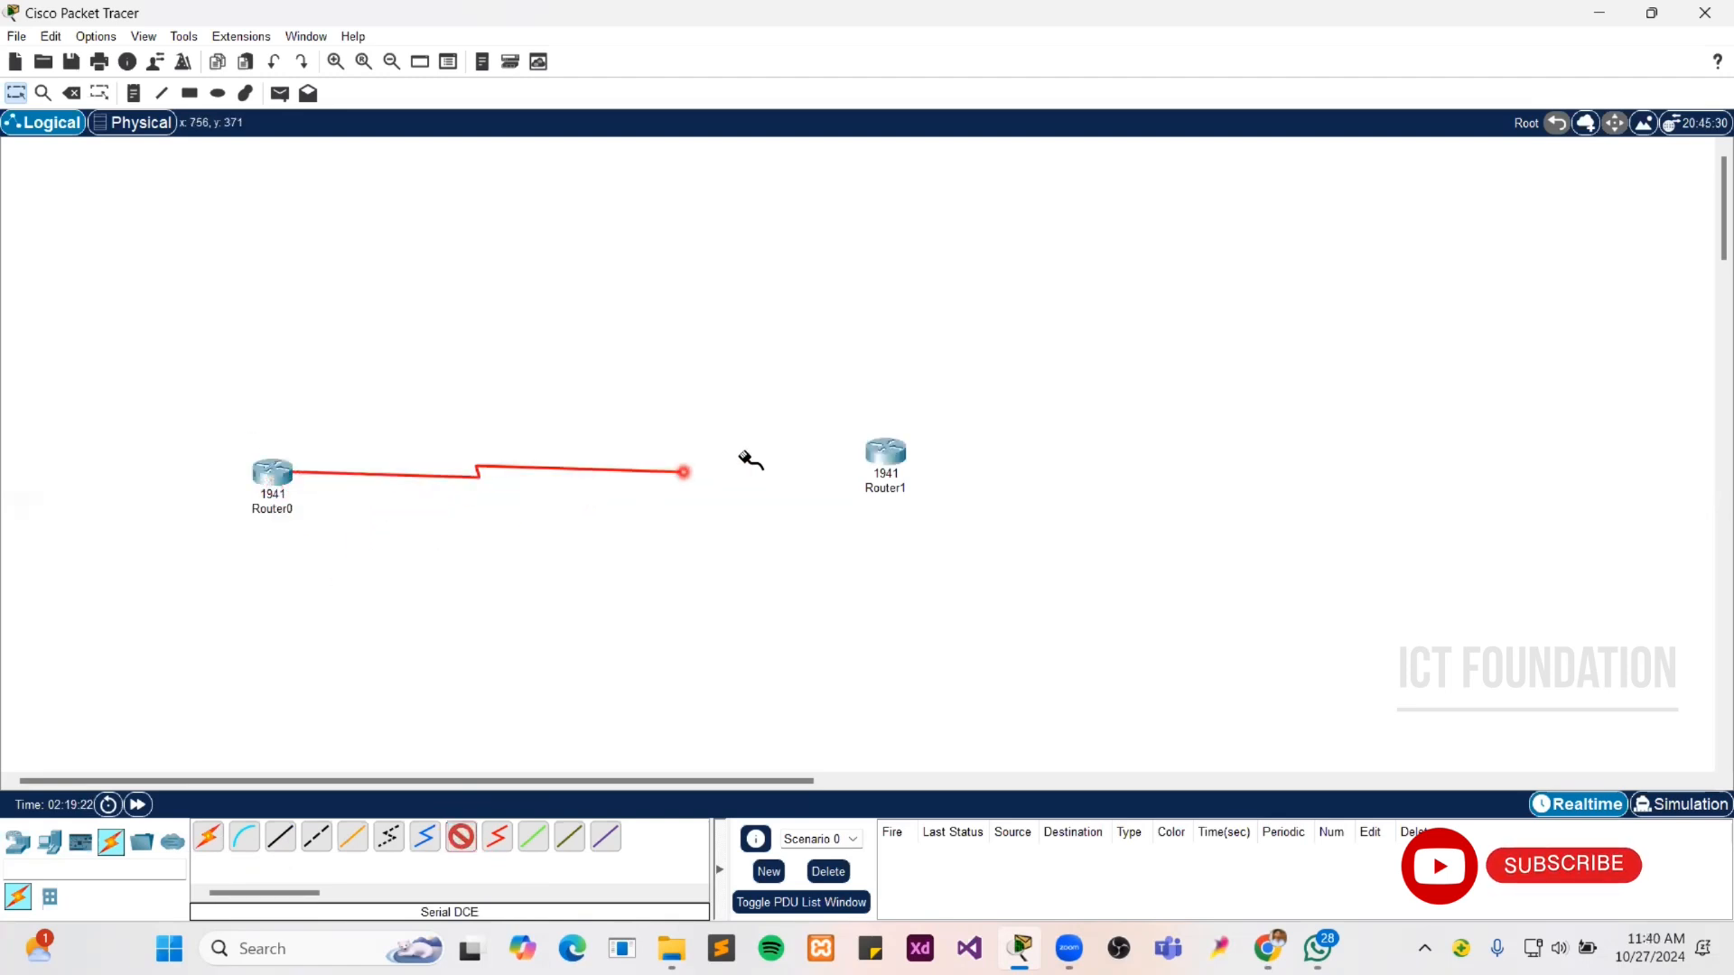
click(882, 453)
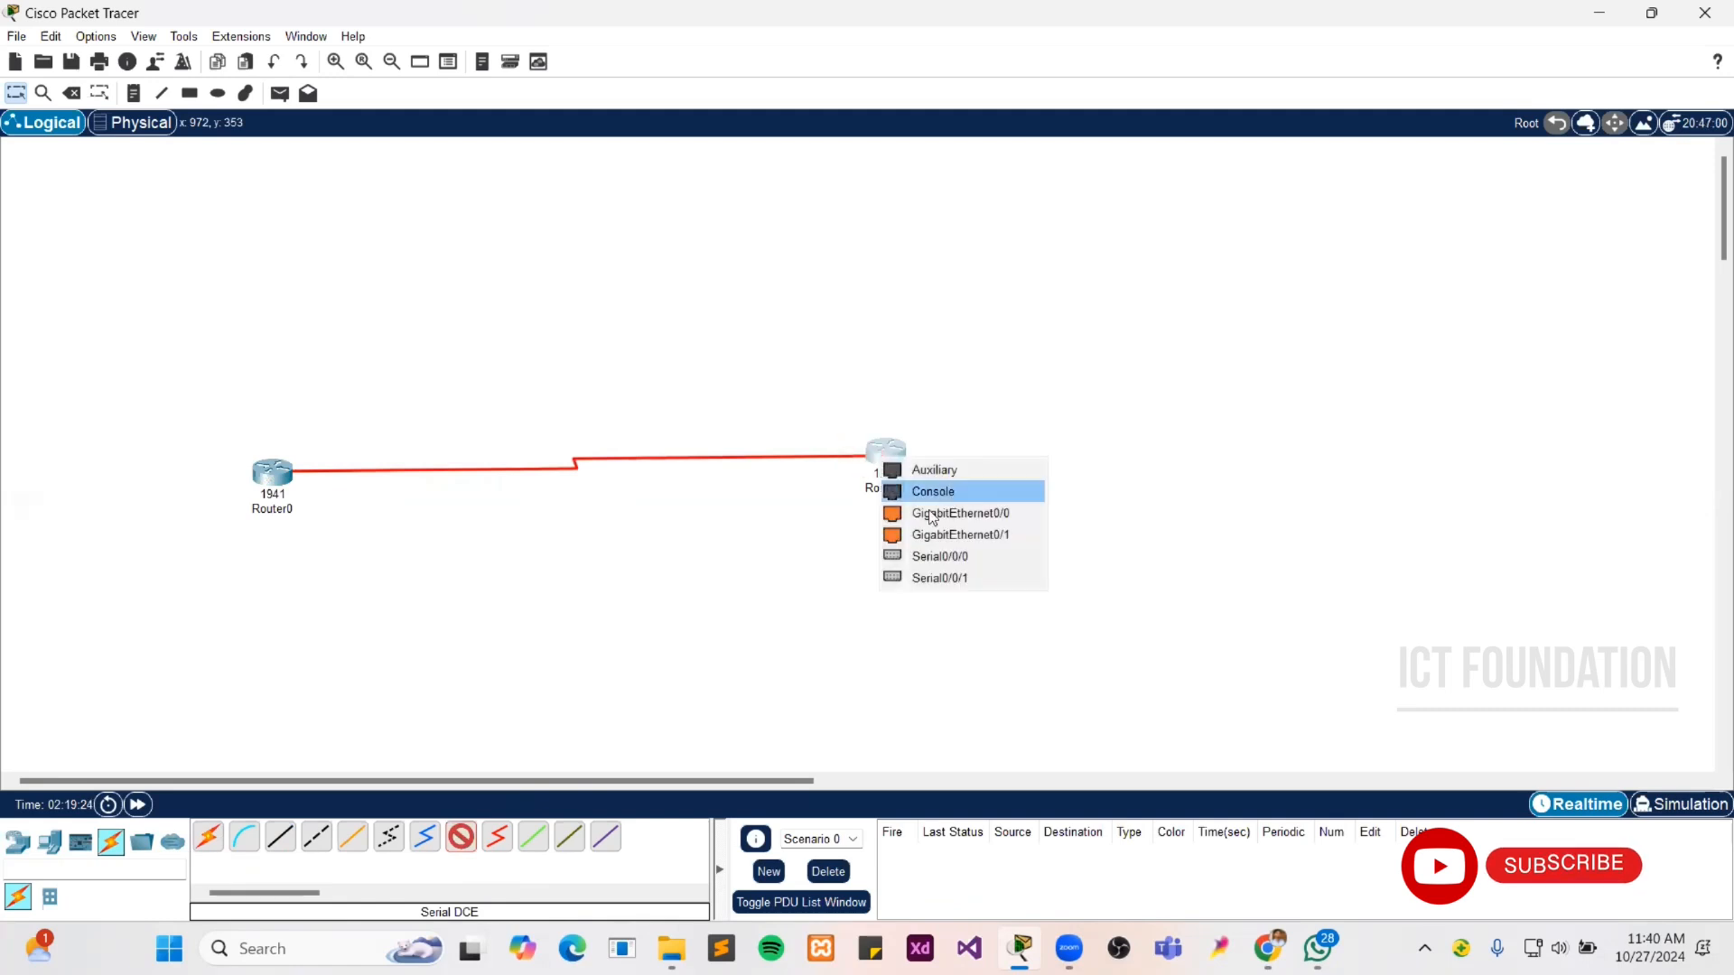
click(955, 560)
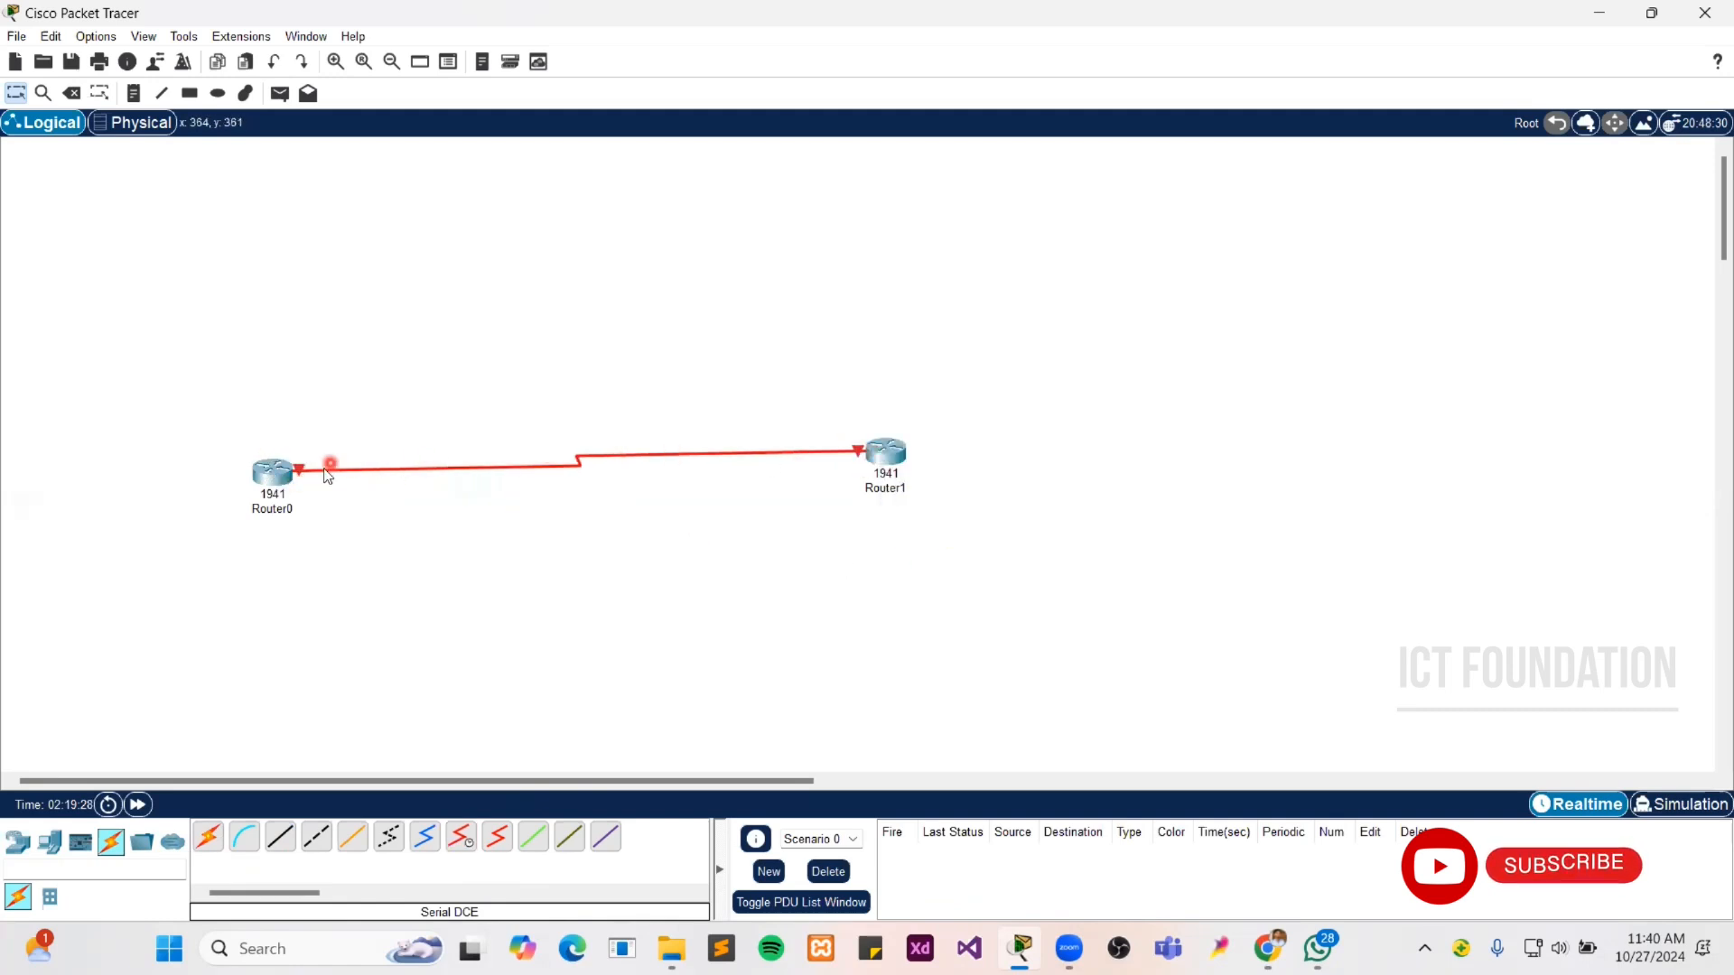
- Turn on the Serial0/0/0 port in Router0's interface configuration
click(271, 485)
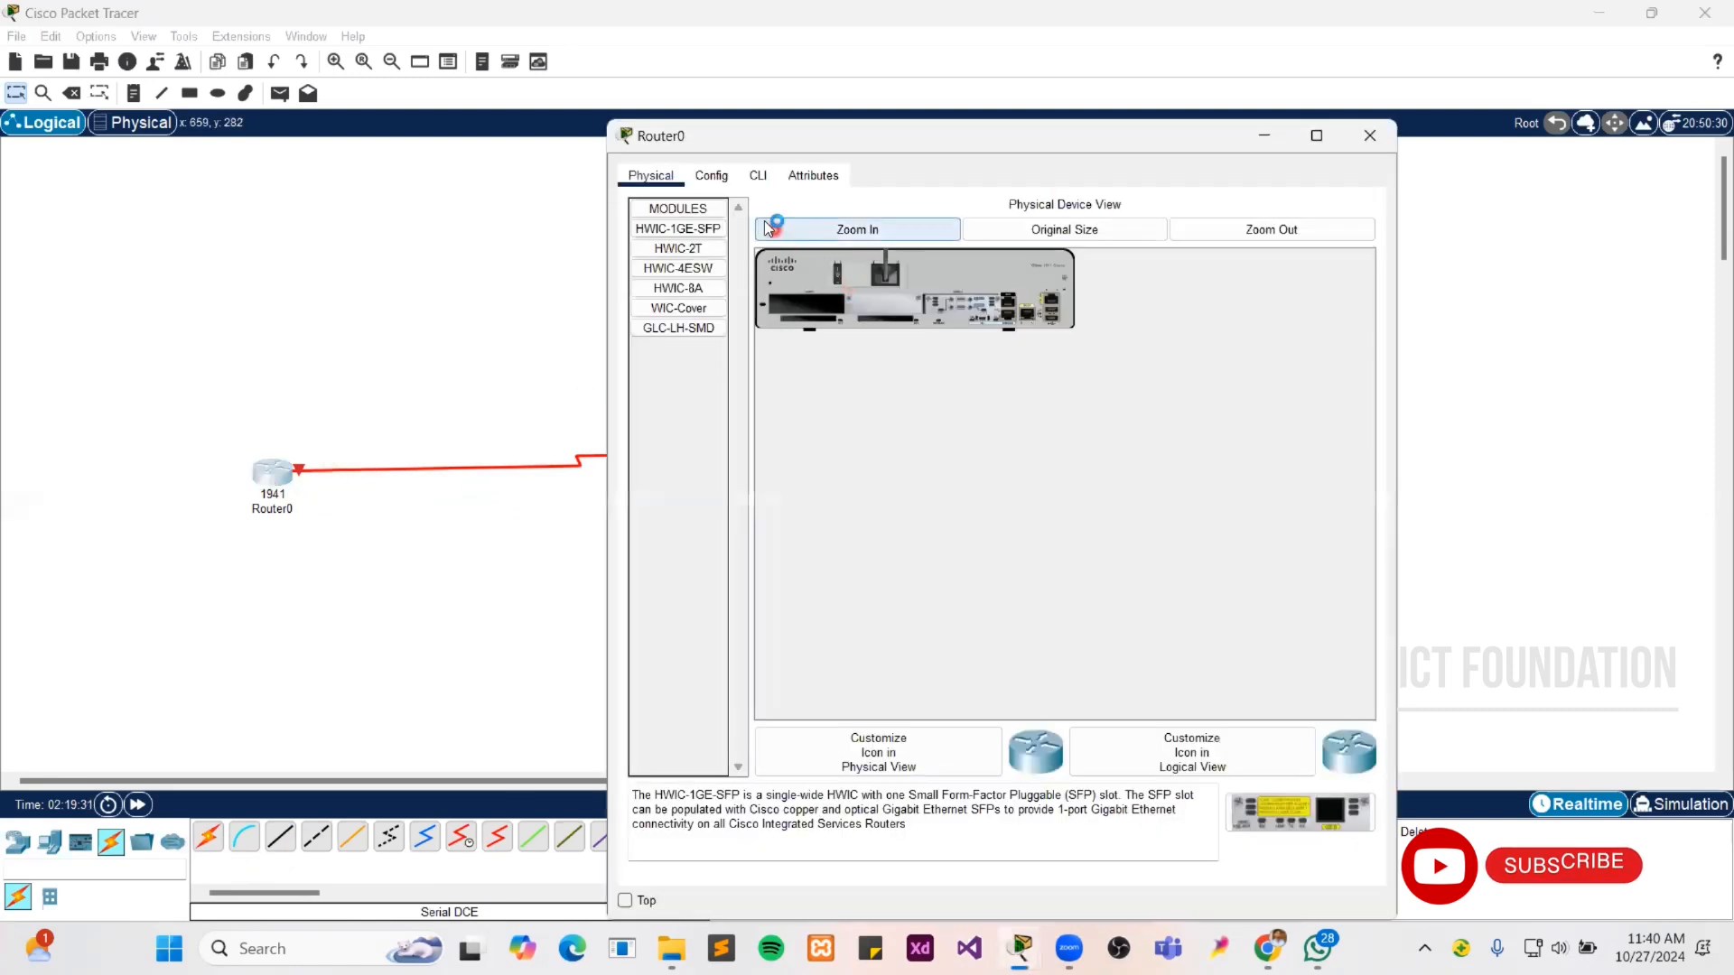
click(713, 177)
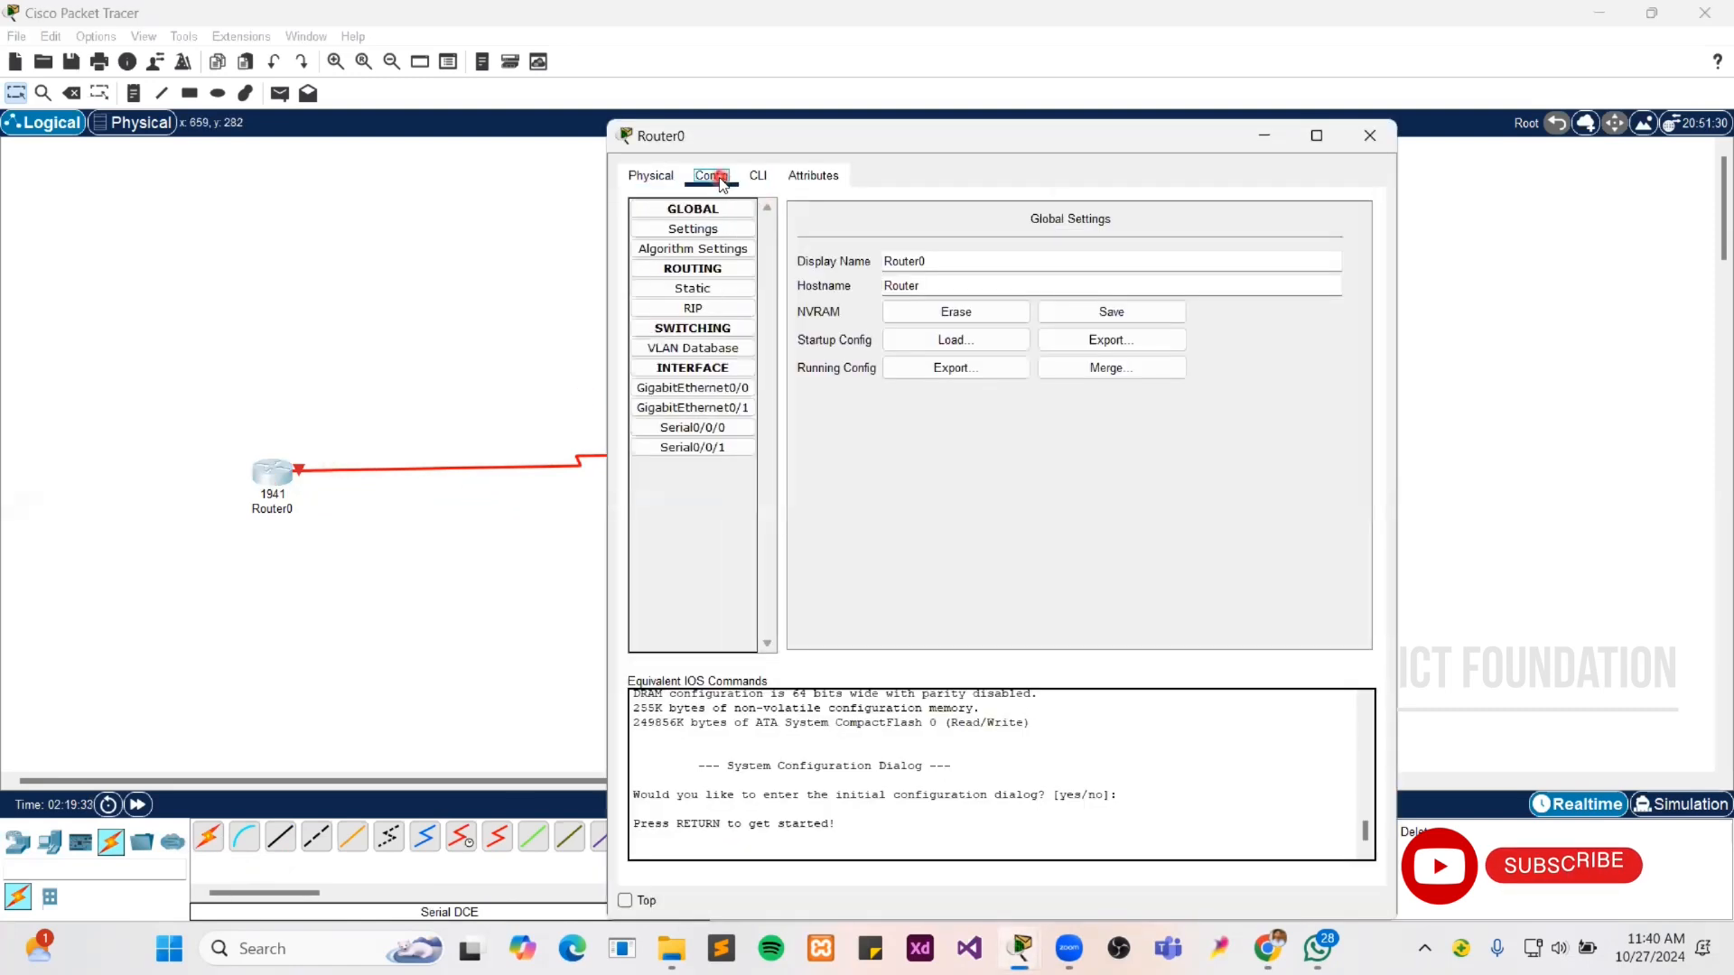
click(731, 400)
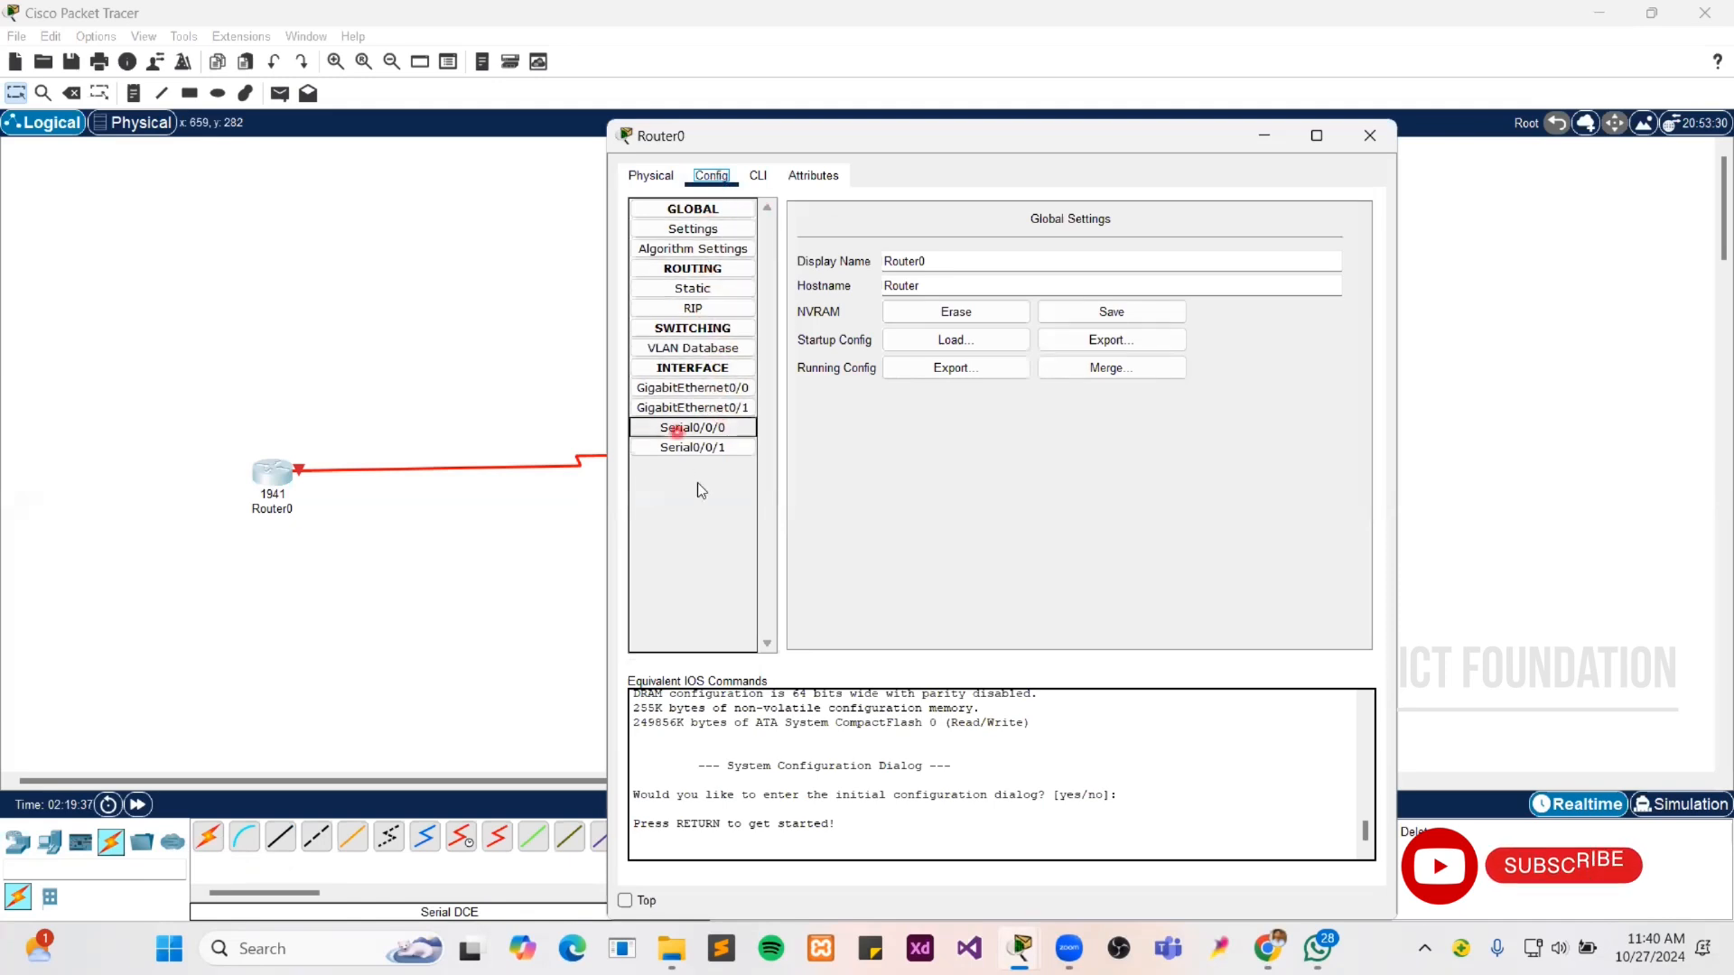
click(731, 421)
click(691, 401)
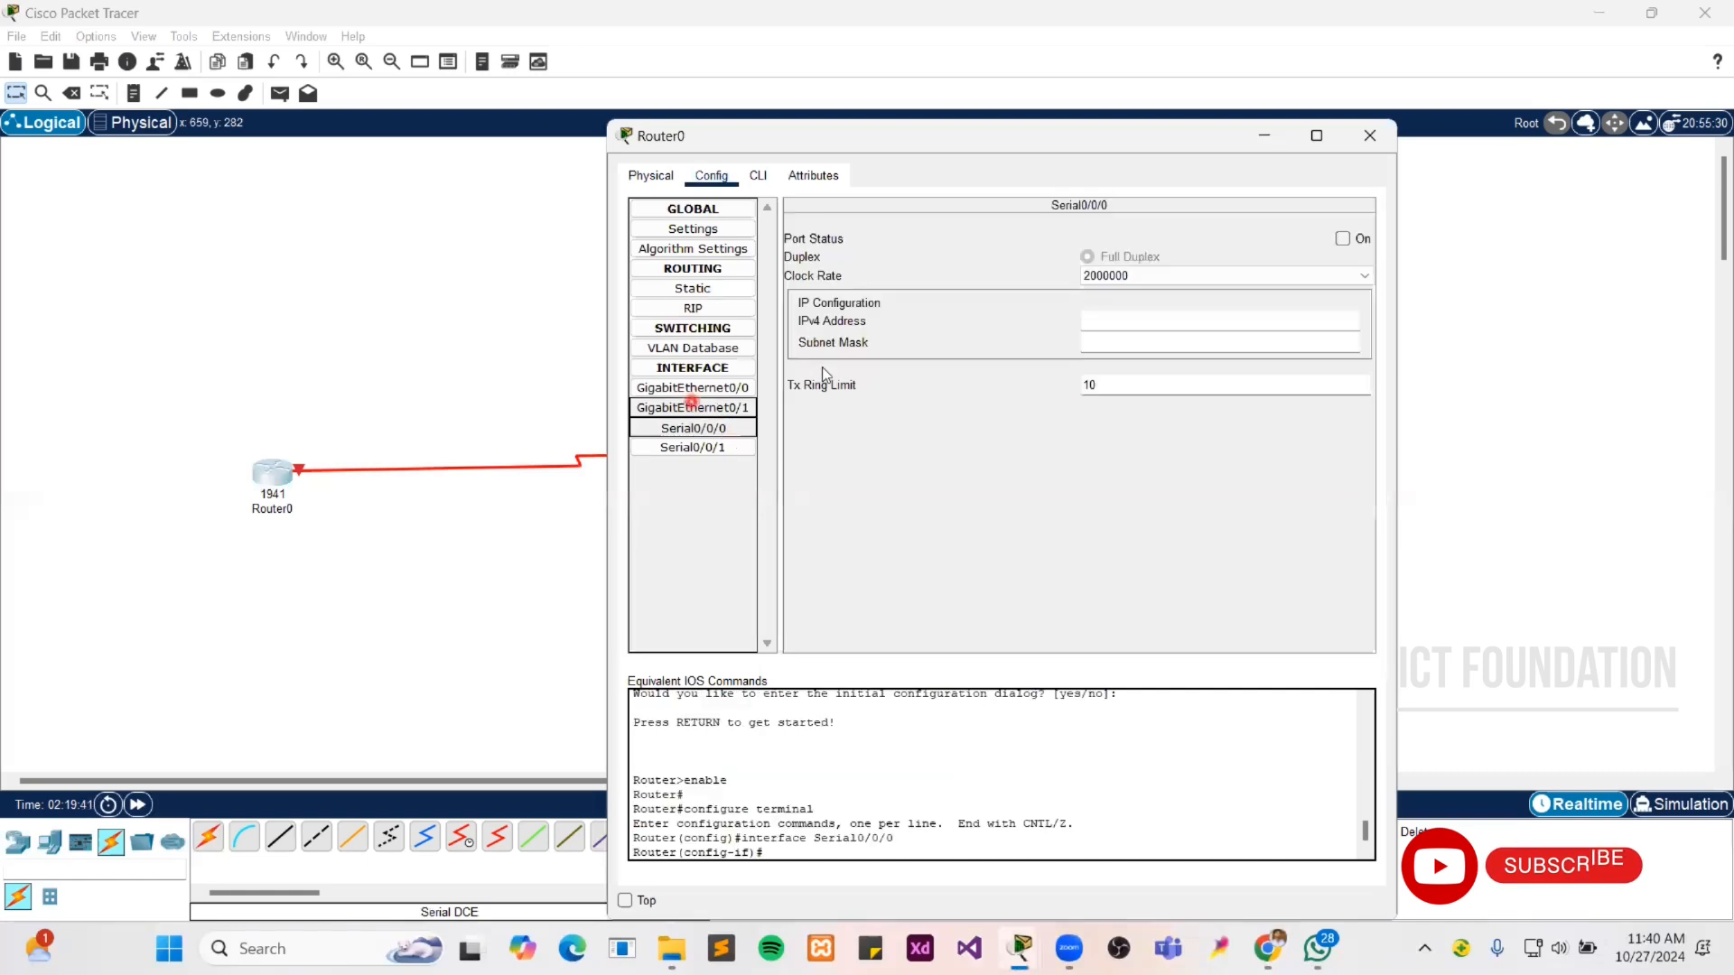
click(1342, 238)
click(960, 323)
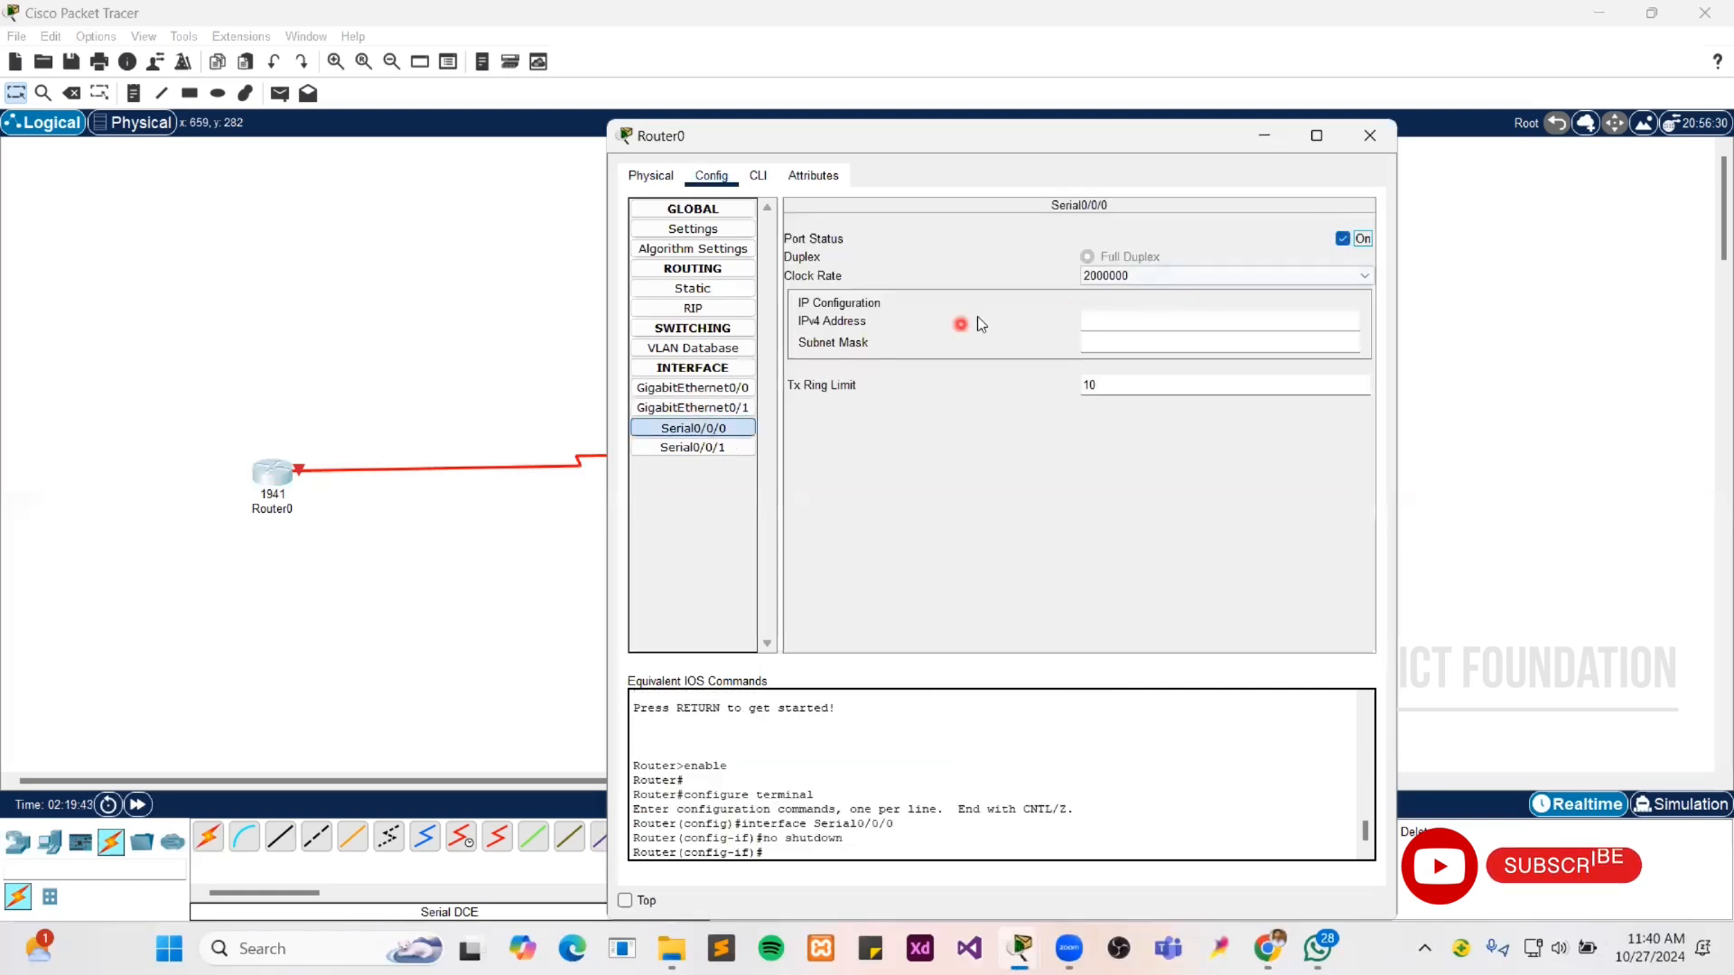
- Assign IPv4 address 192.168.23.1 with subnet mask 255.255.255.252 to Router0's Serial0/0/0 and close the router's configuration
click(1102, 321)
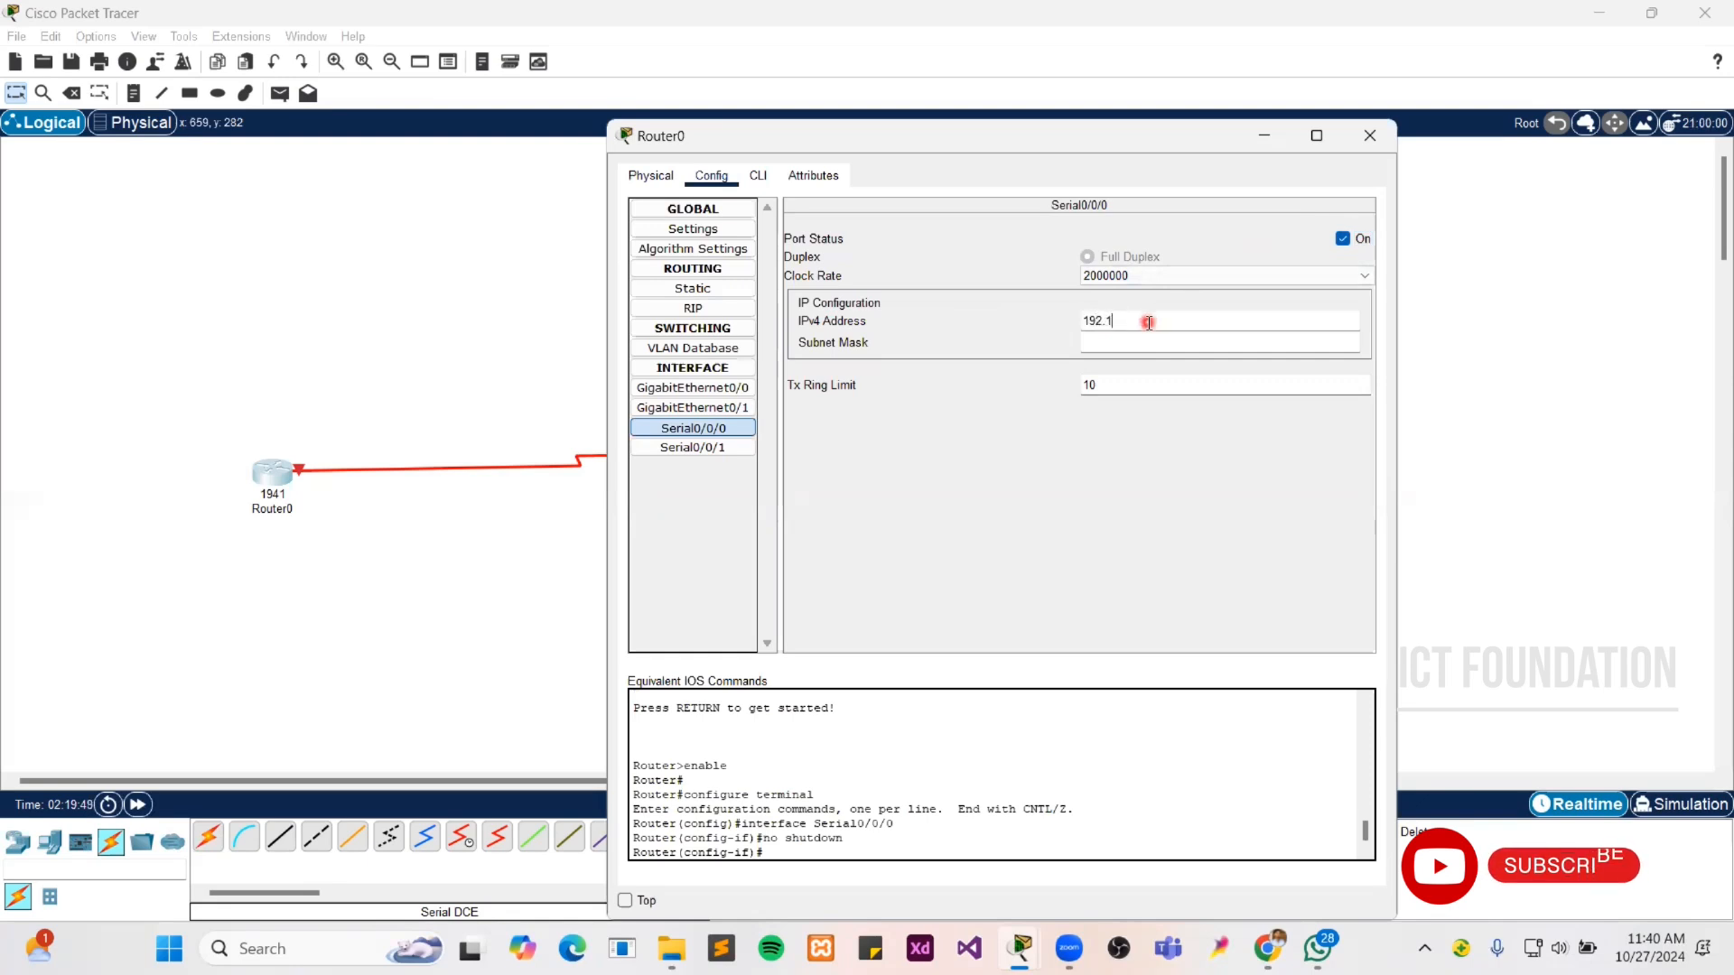
text(192.168.23.1)
drag(1152, 322, 1028, 324)
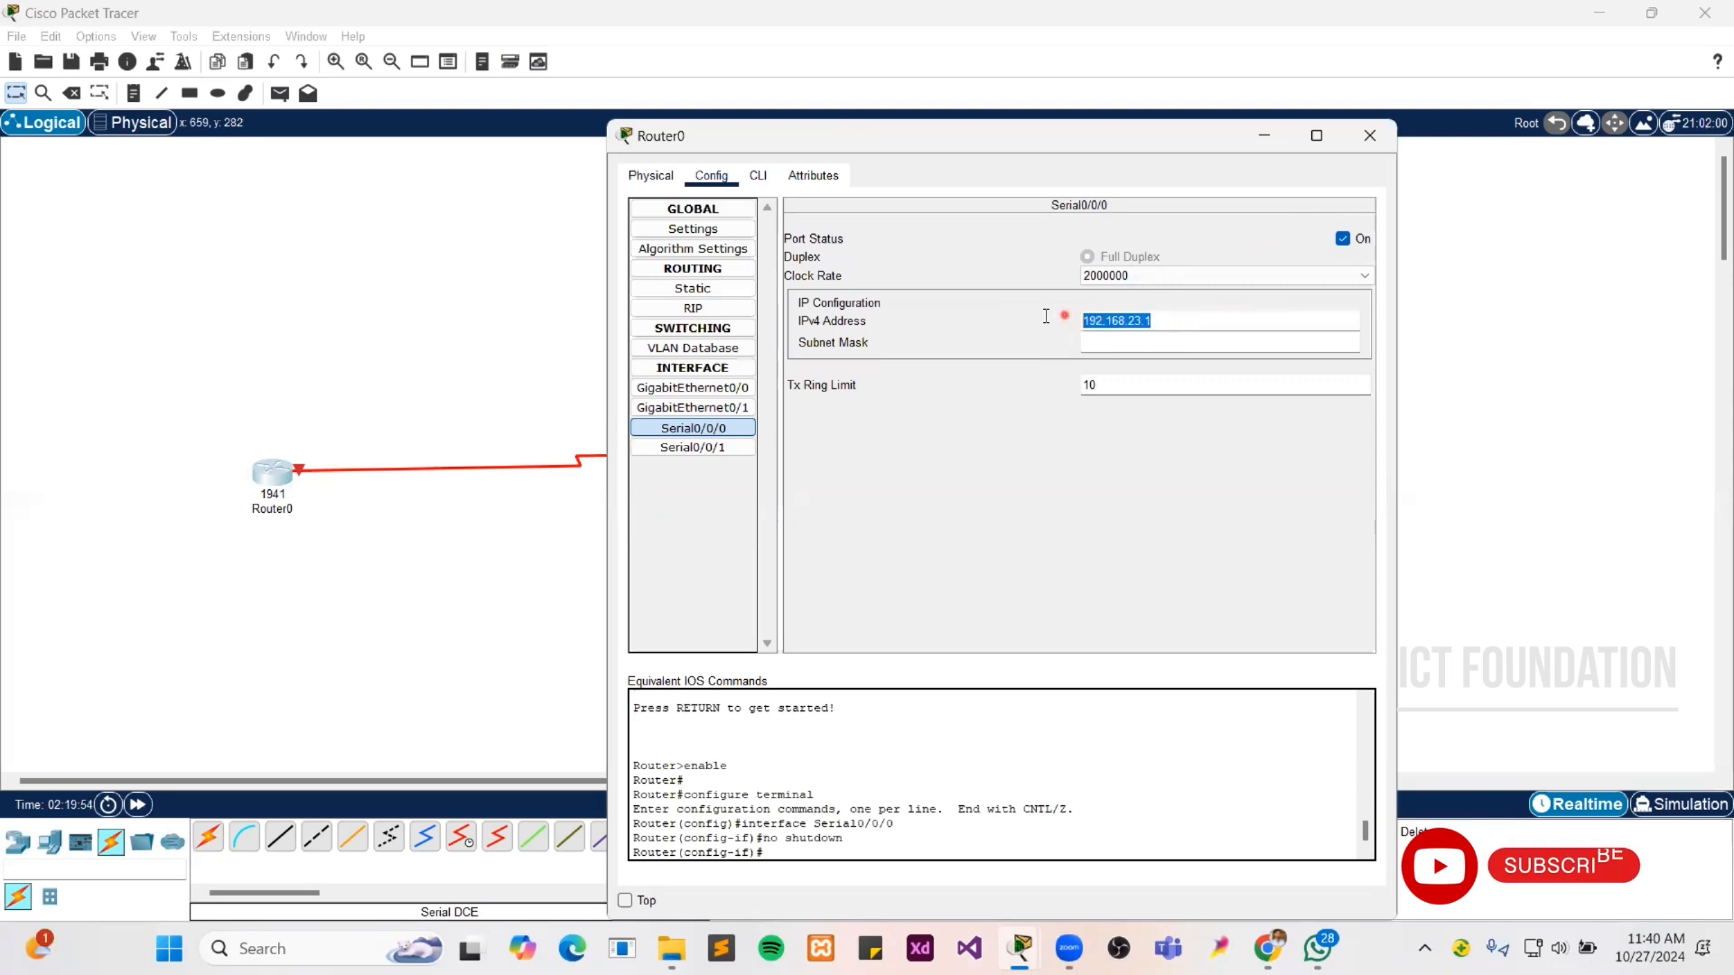
click(1130, 345)
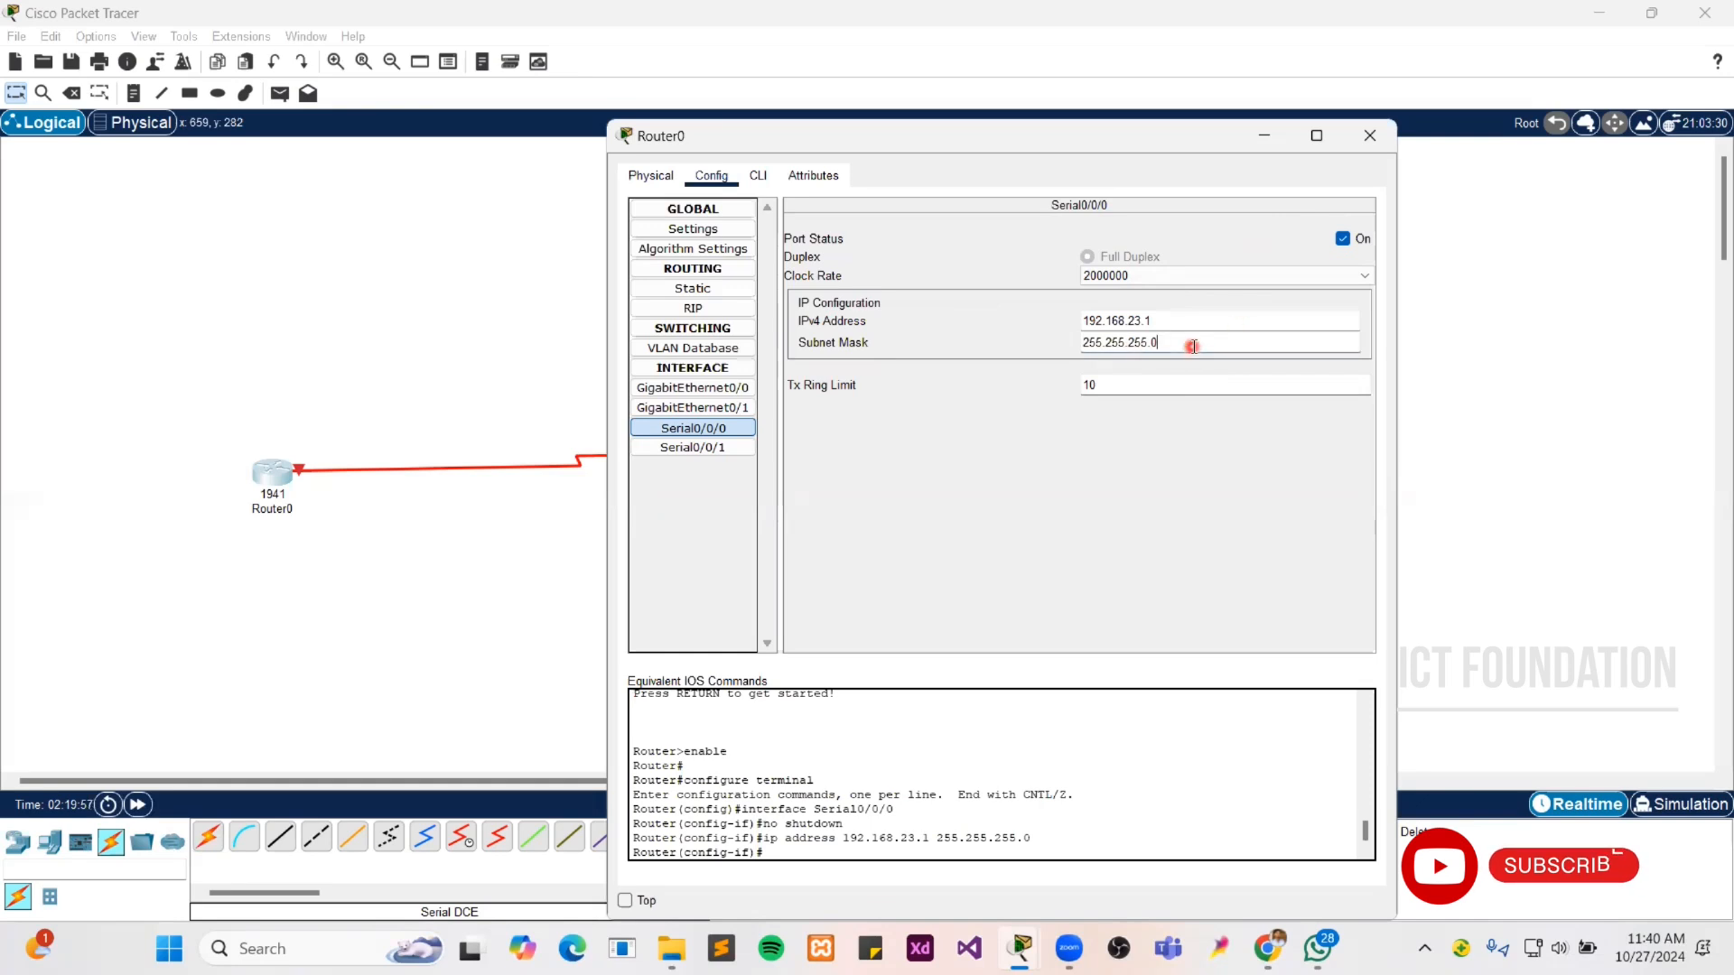
text(252)
click(1370, 137)
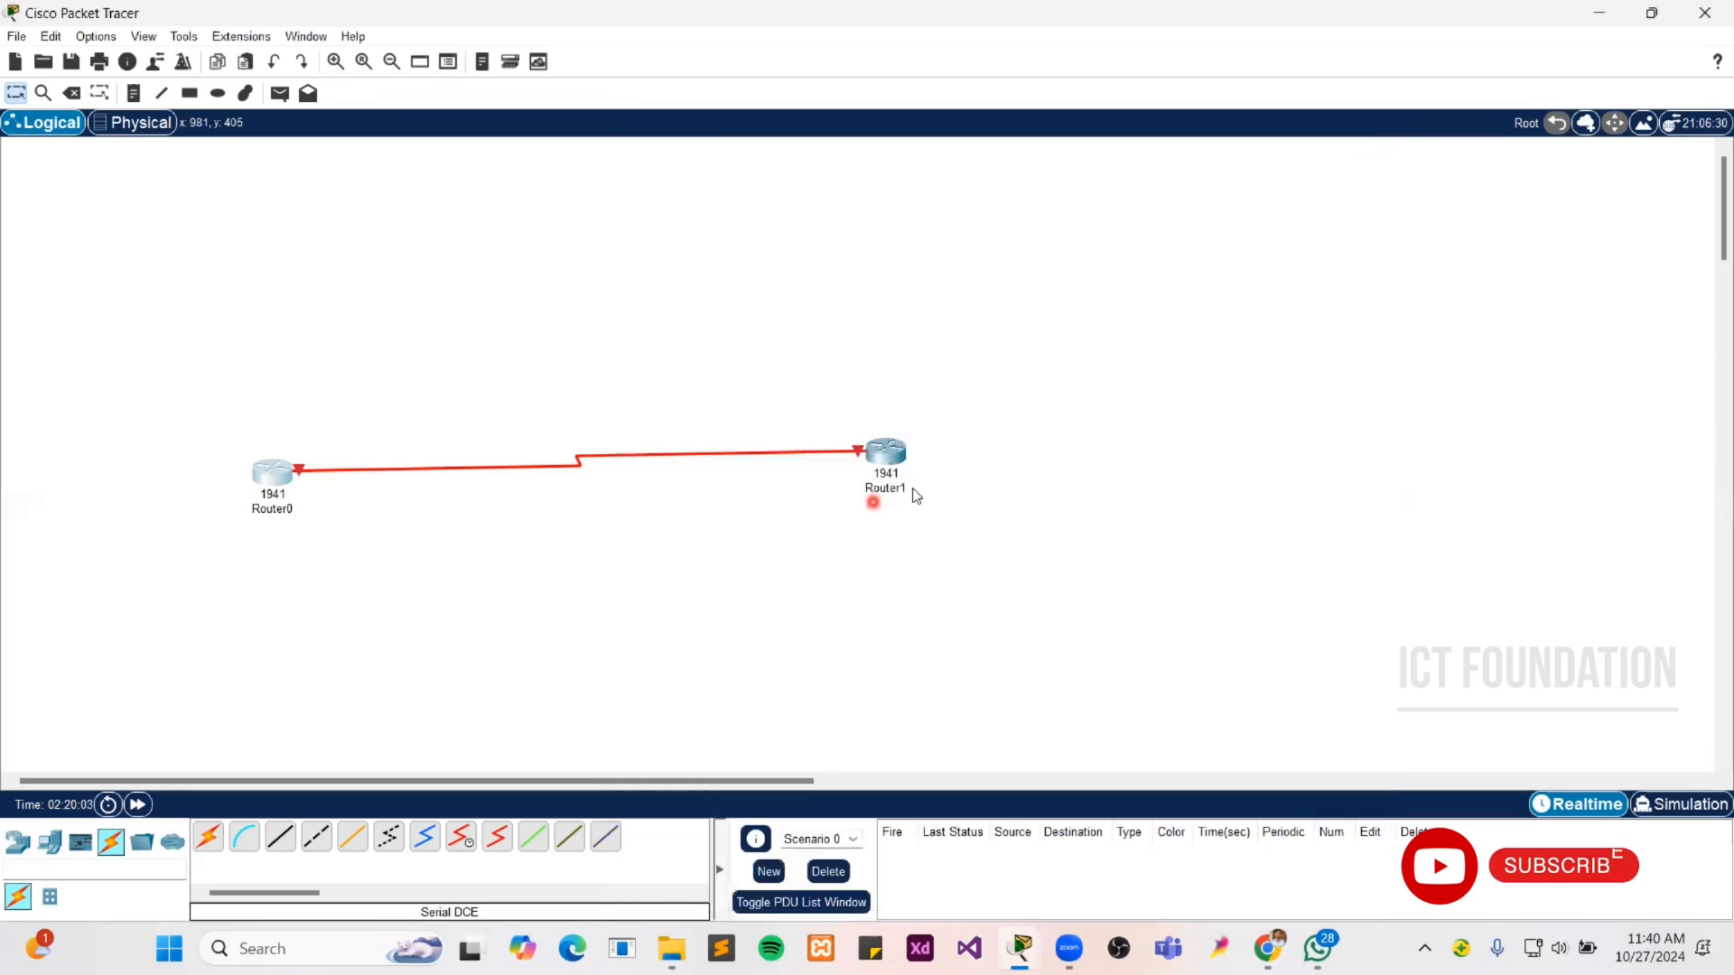
- Turn on the Serial0/0/0 port in Router1's interface configuration
click(892, 462)
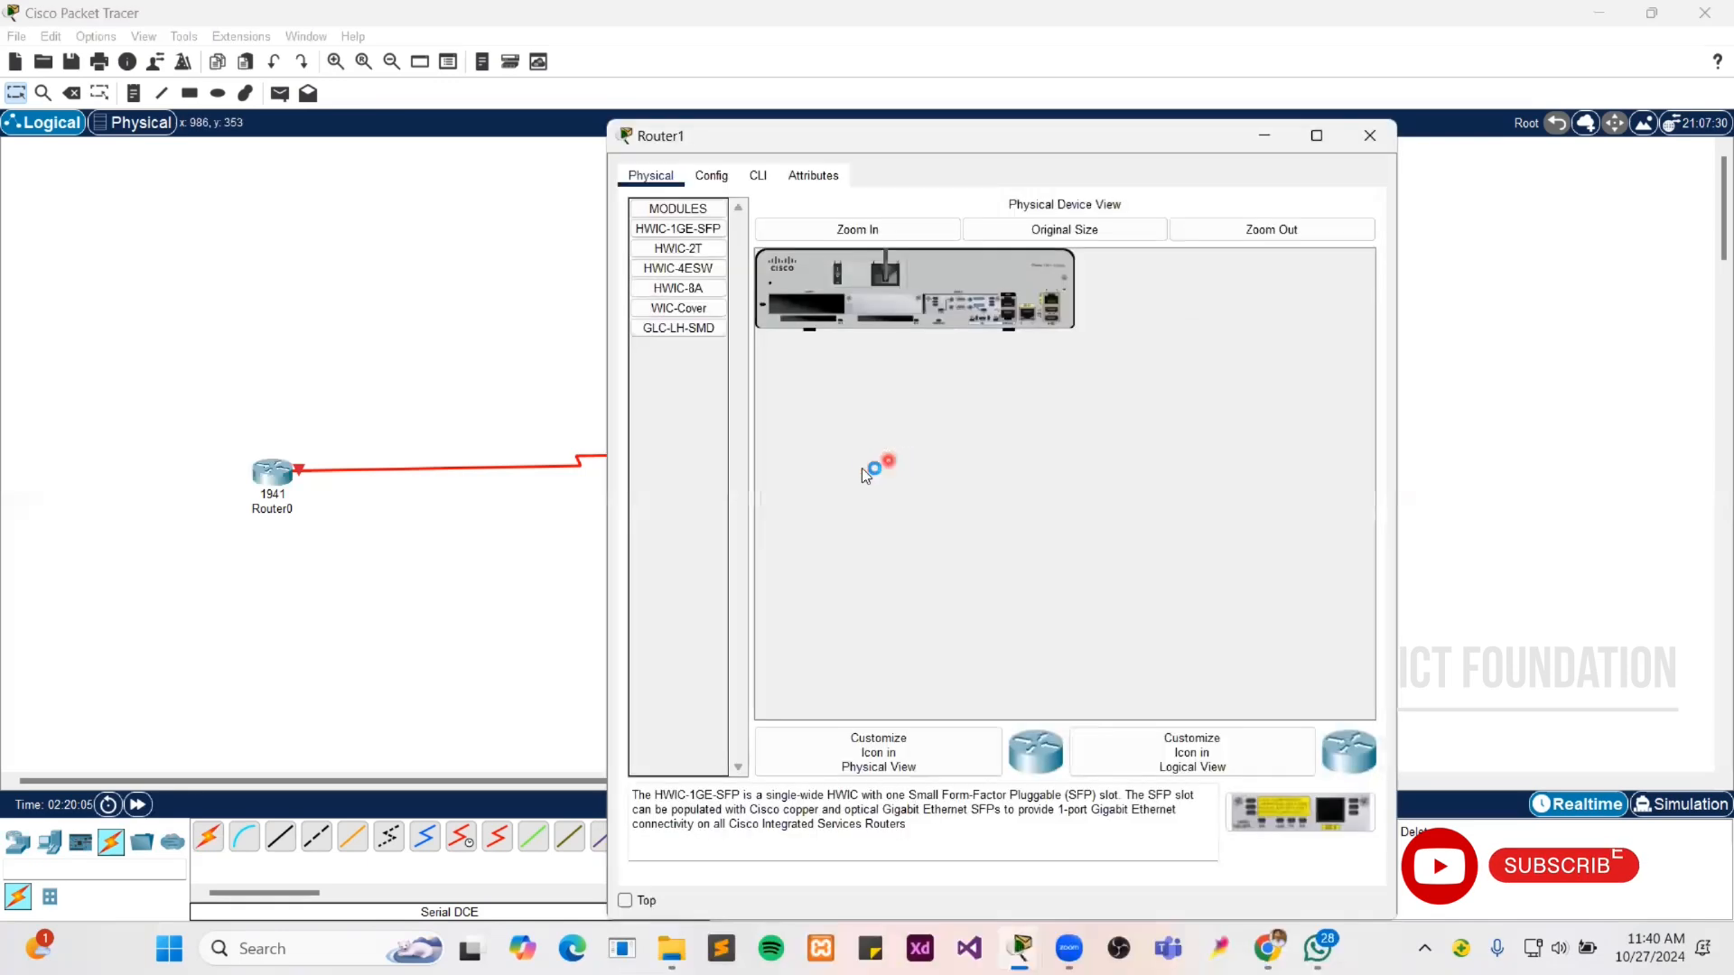
click(711, 175)
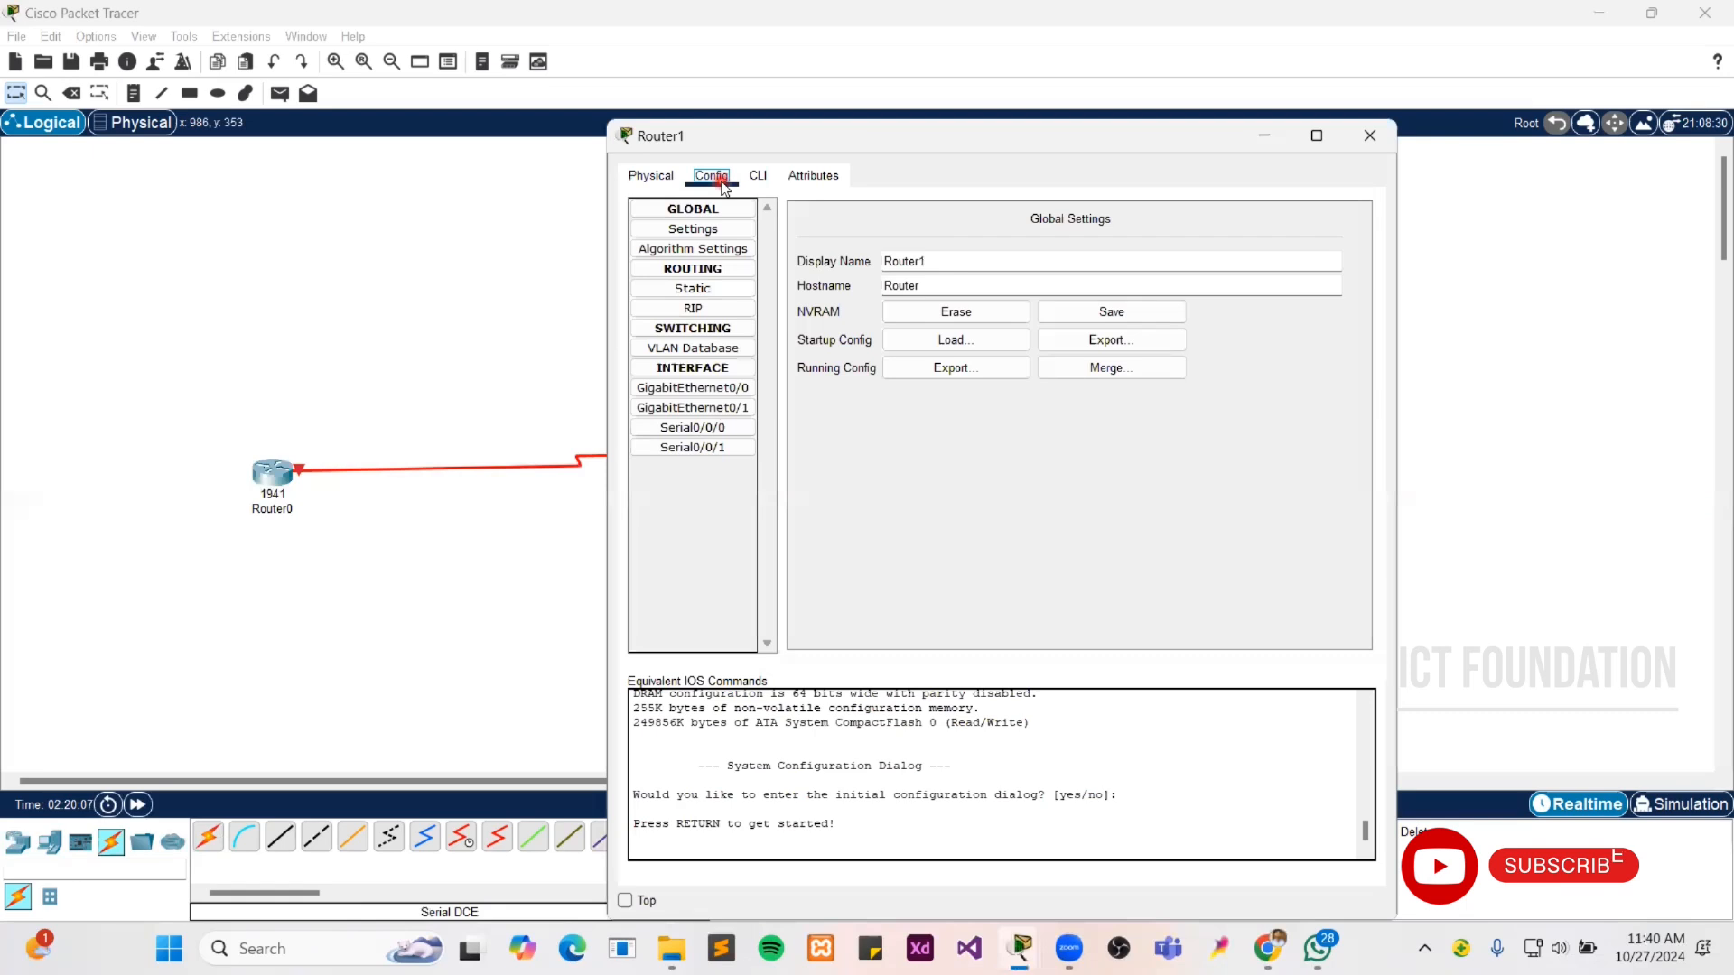
click(712, 428)
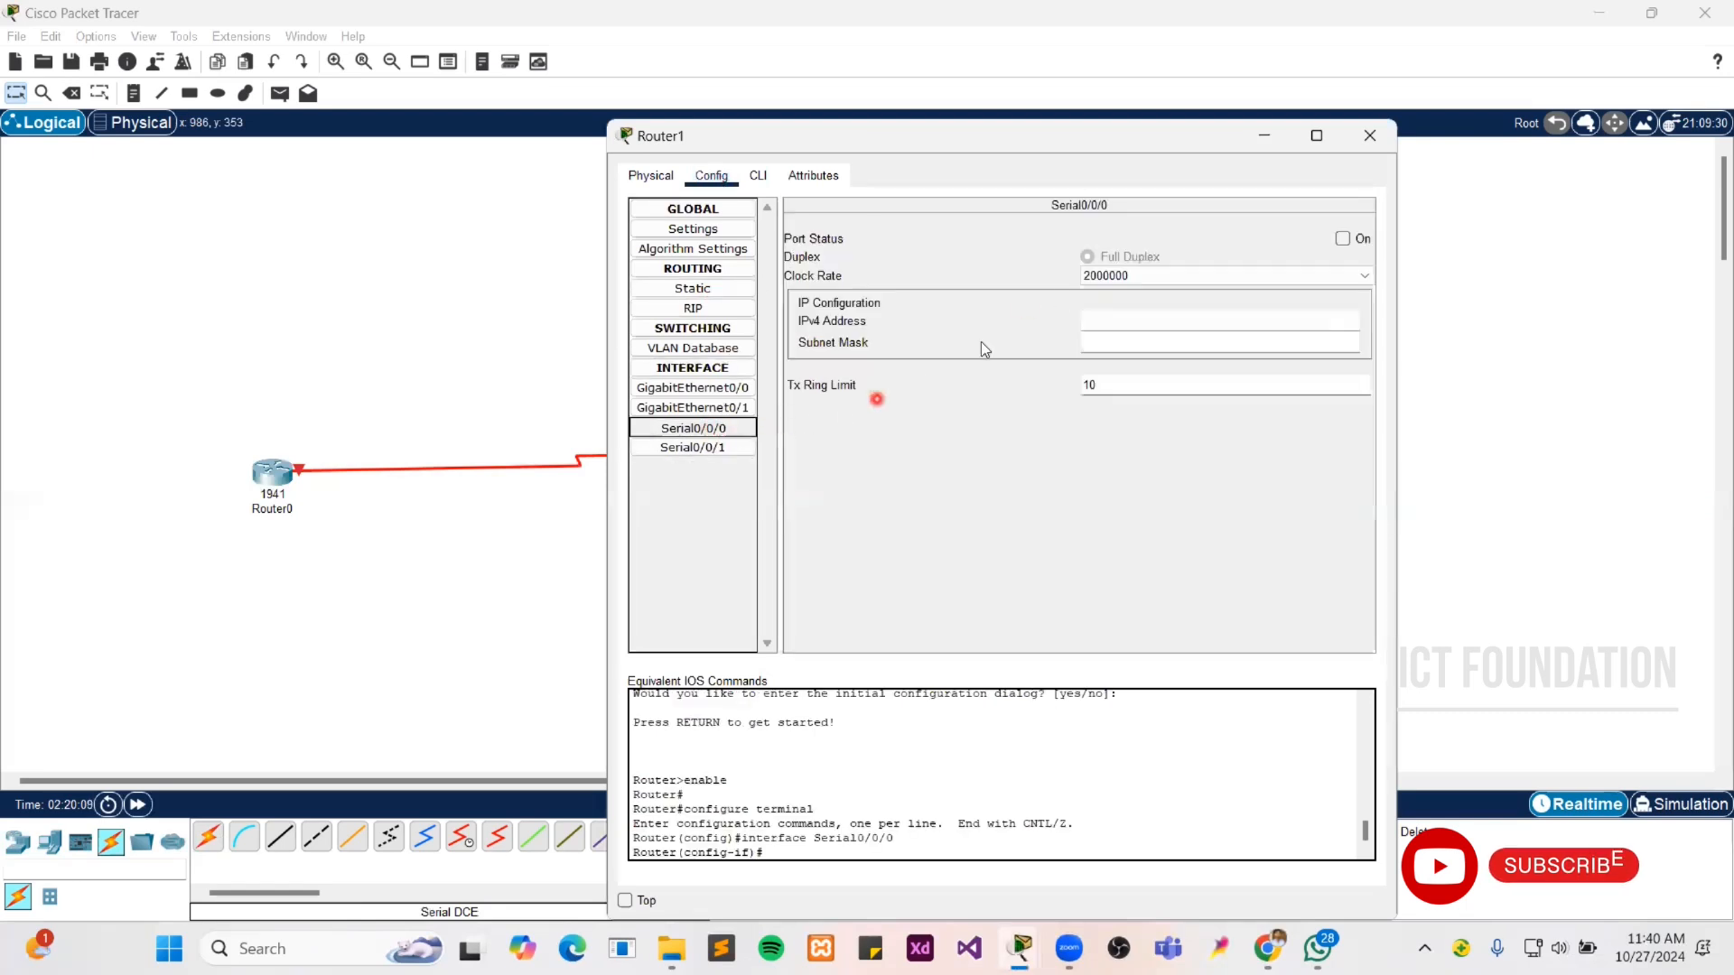
click(1345, 240)
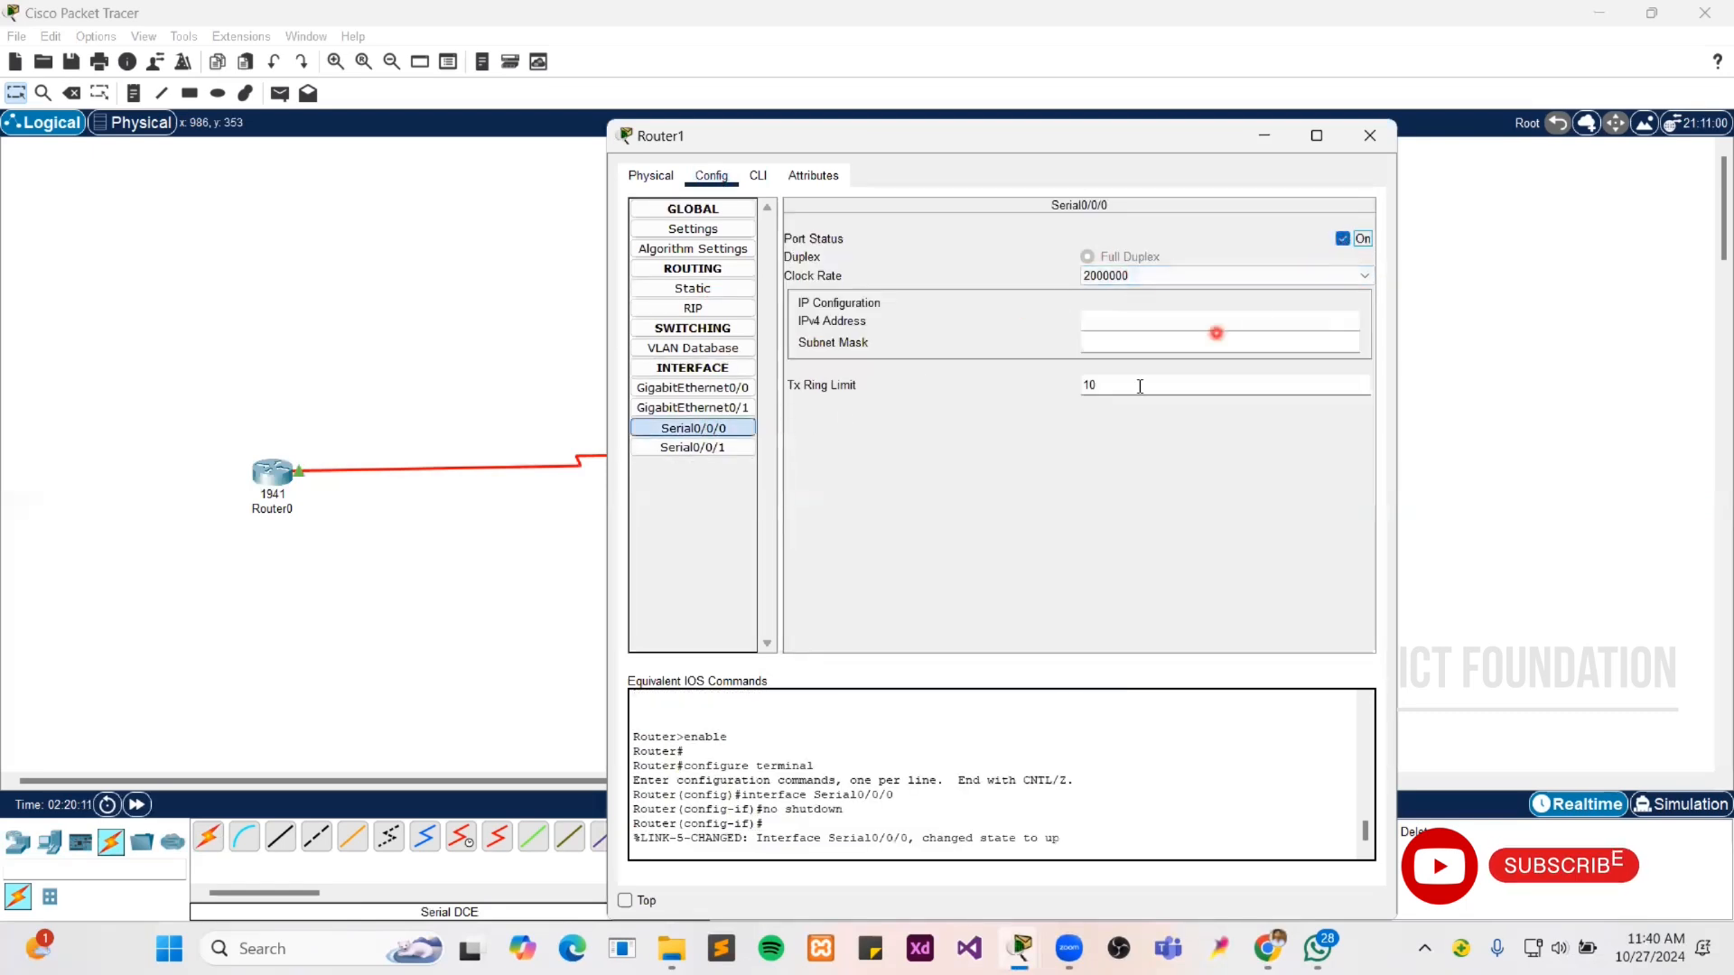
- Assign IPv4 address 192.168.23.2 with subnet mask 255.255.255.252 to Router1's Serial0/0/0 and close the router's configuration
click(1121, 318)
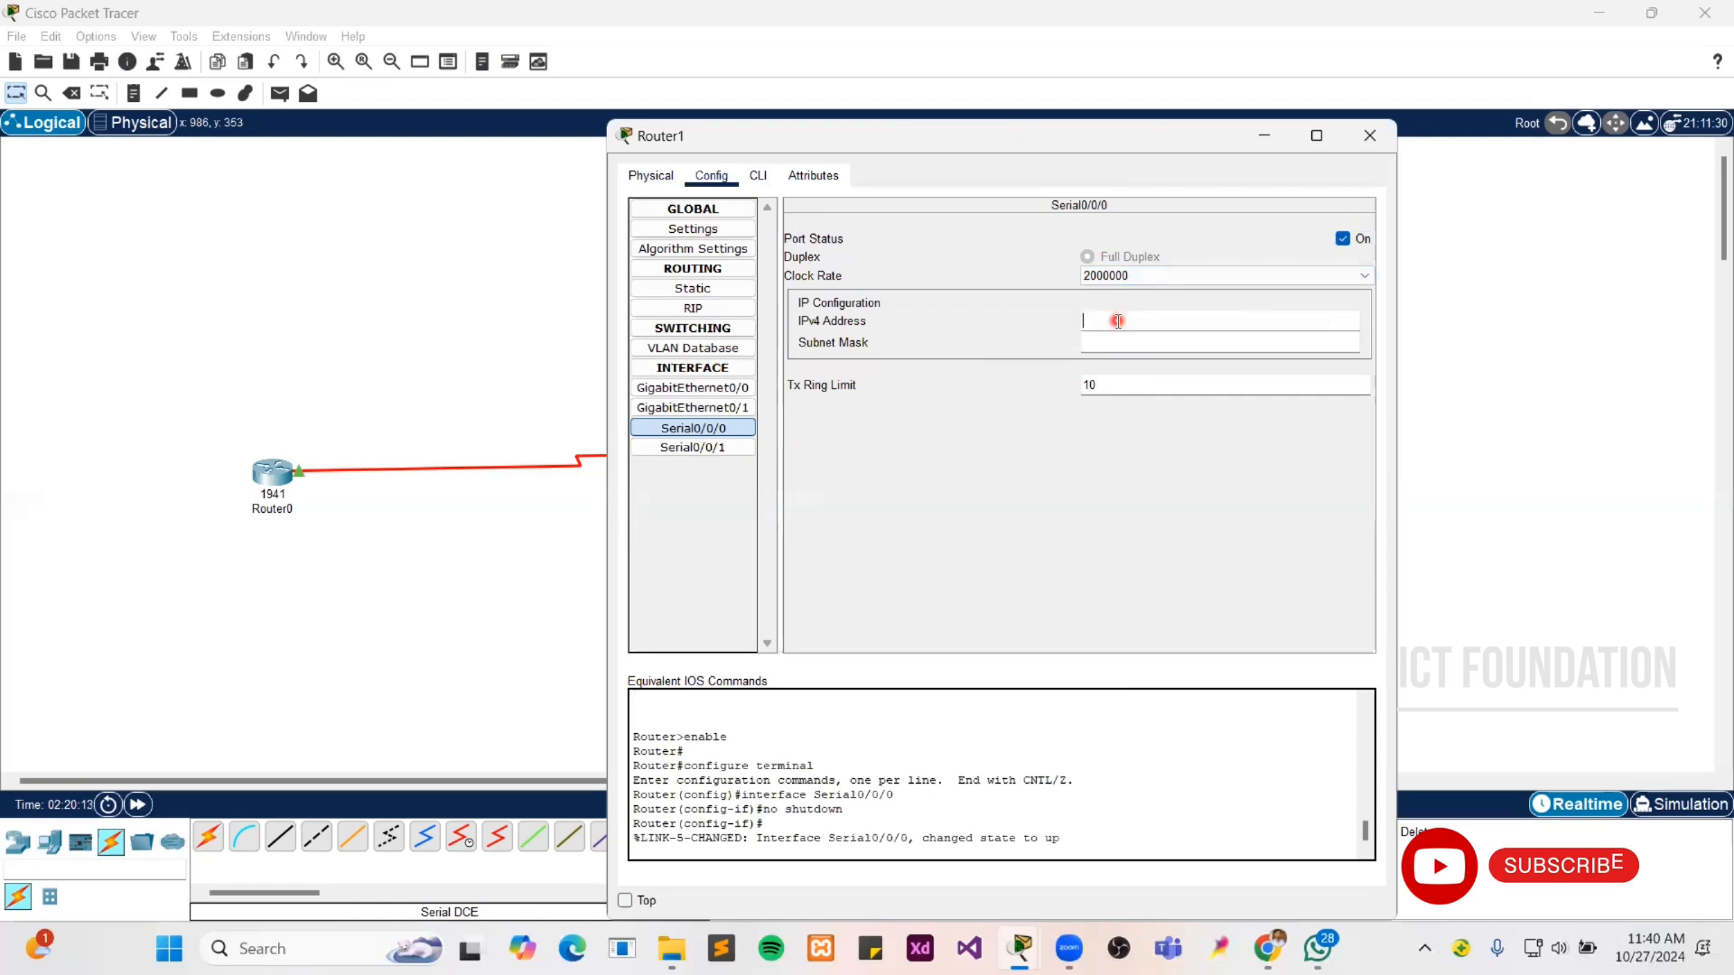
text(192.168.23.1)
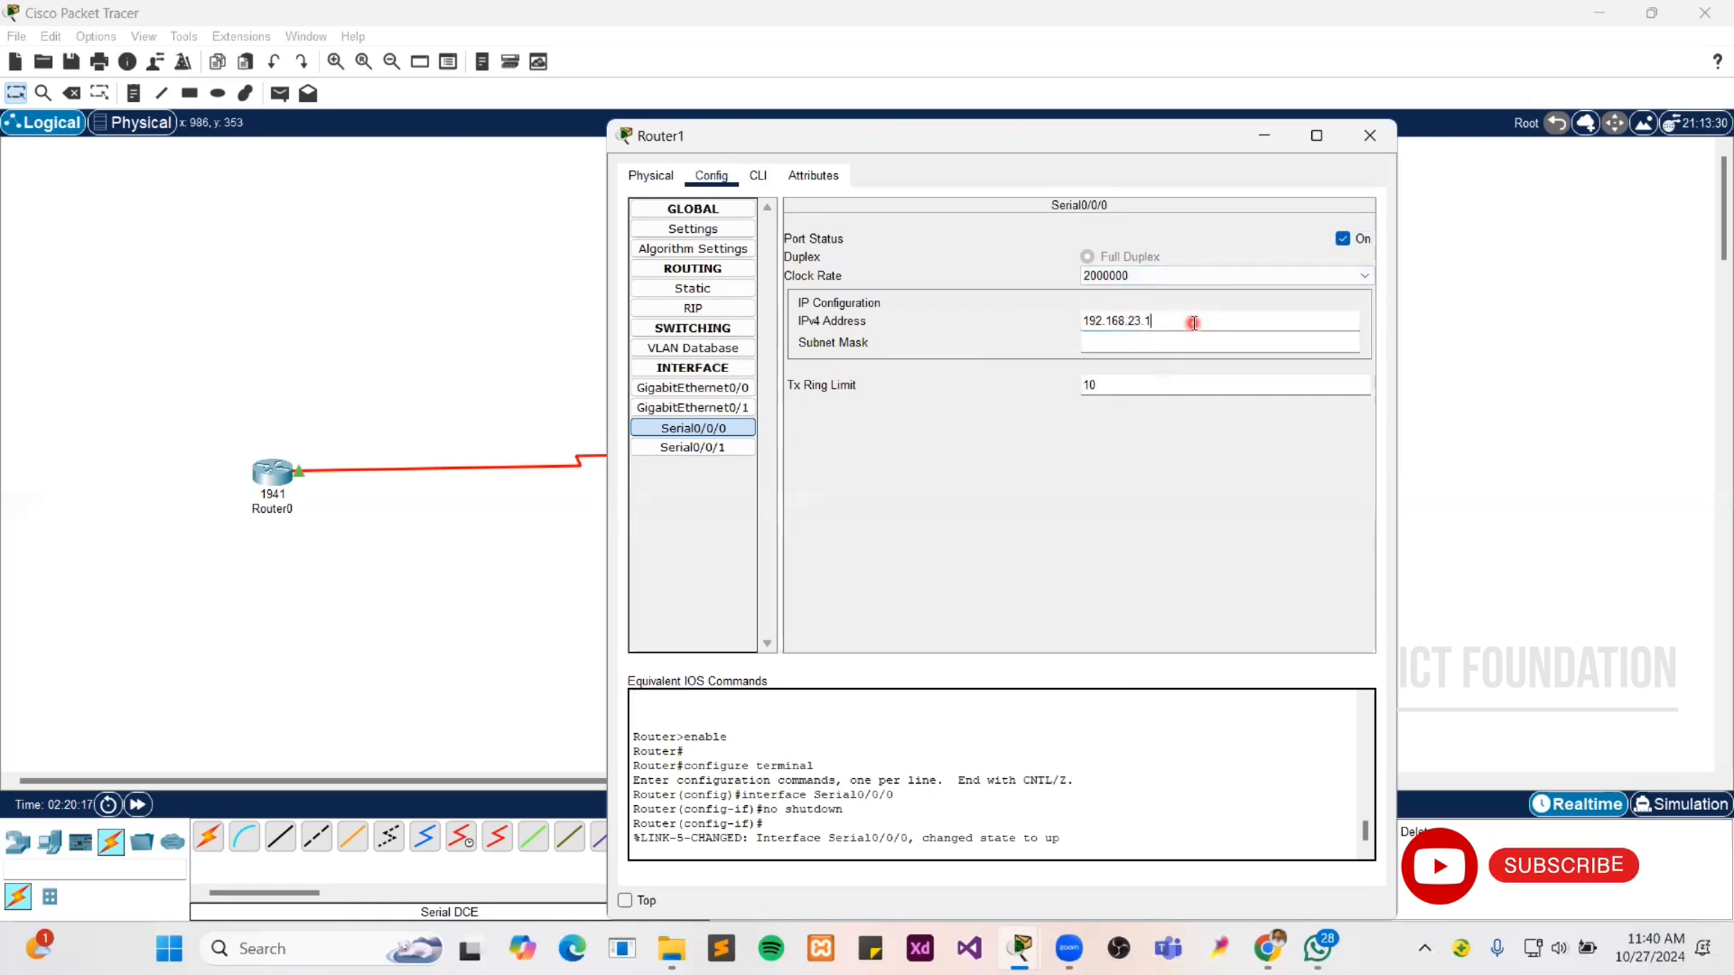
click(1178, 344)
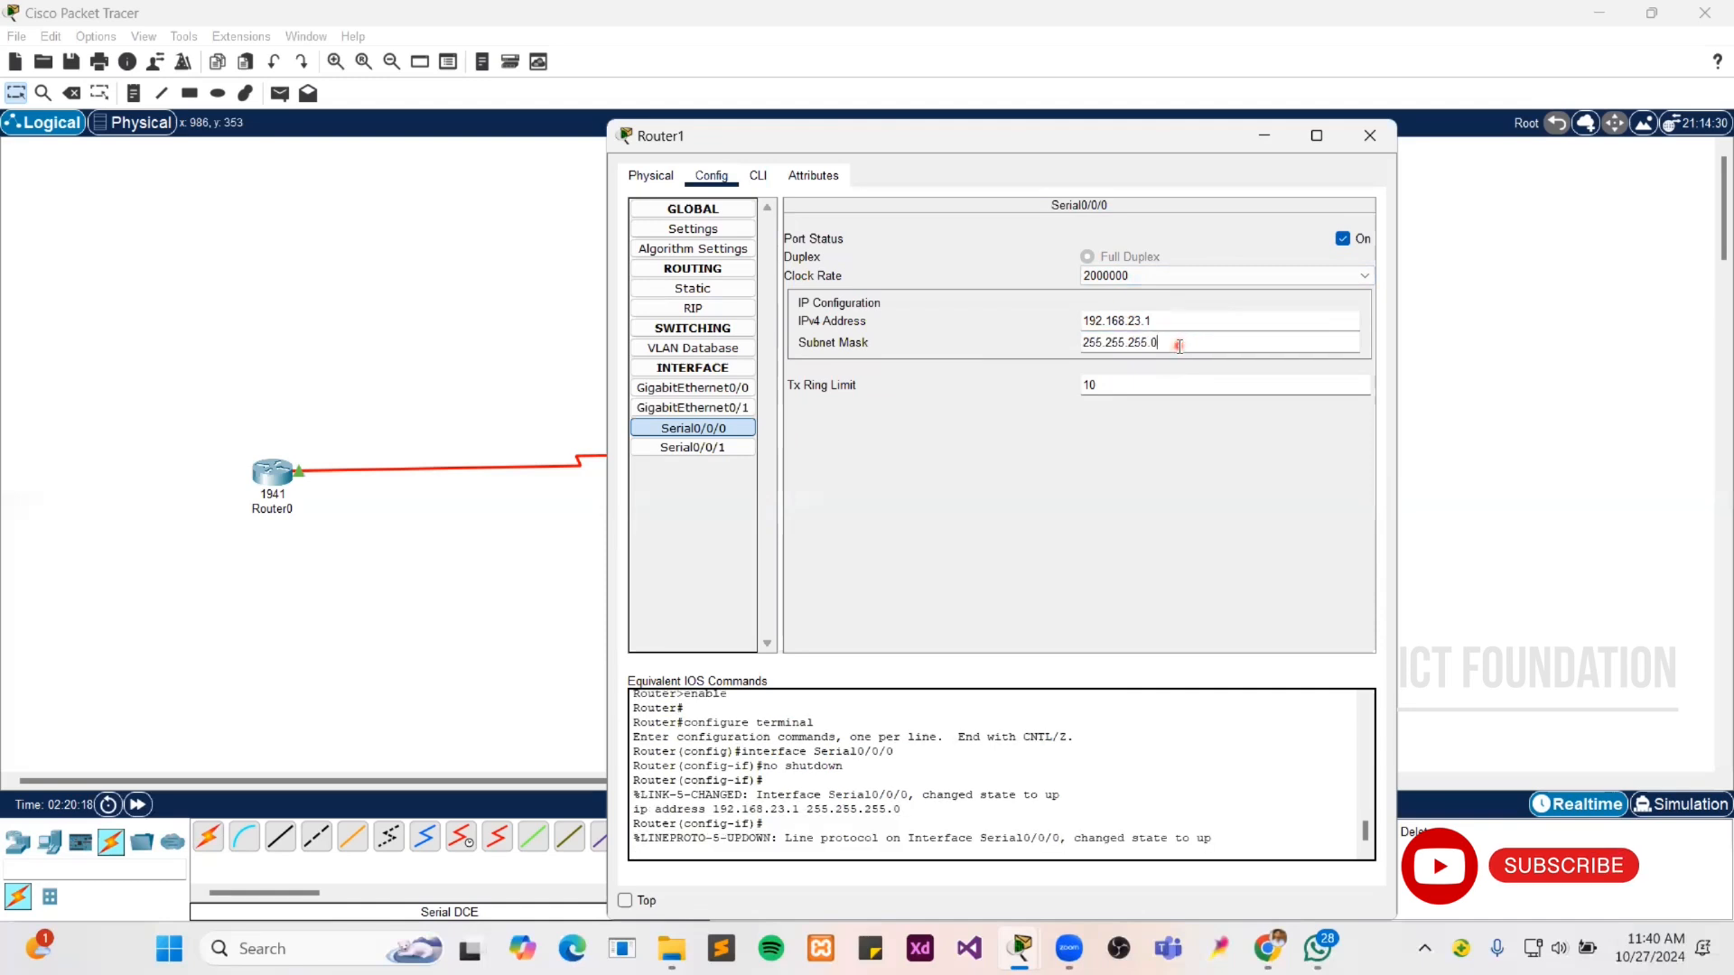
key(BackSpace)
text(252)
click(1178, 319)
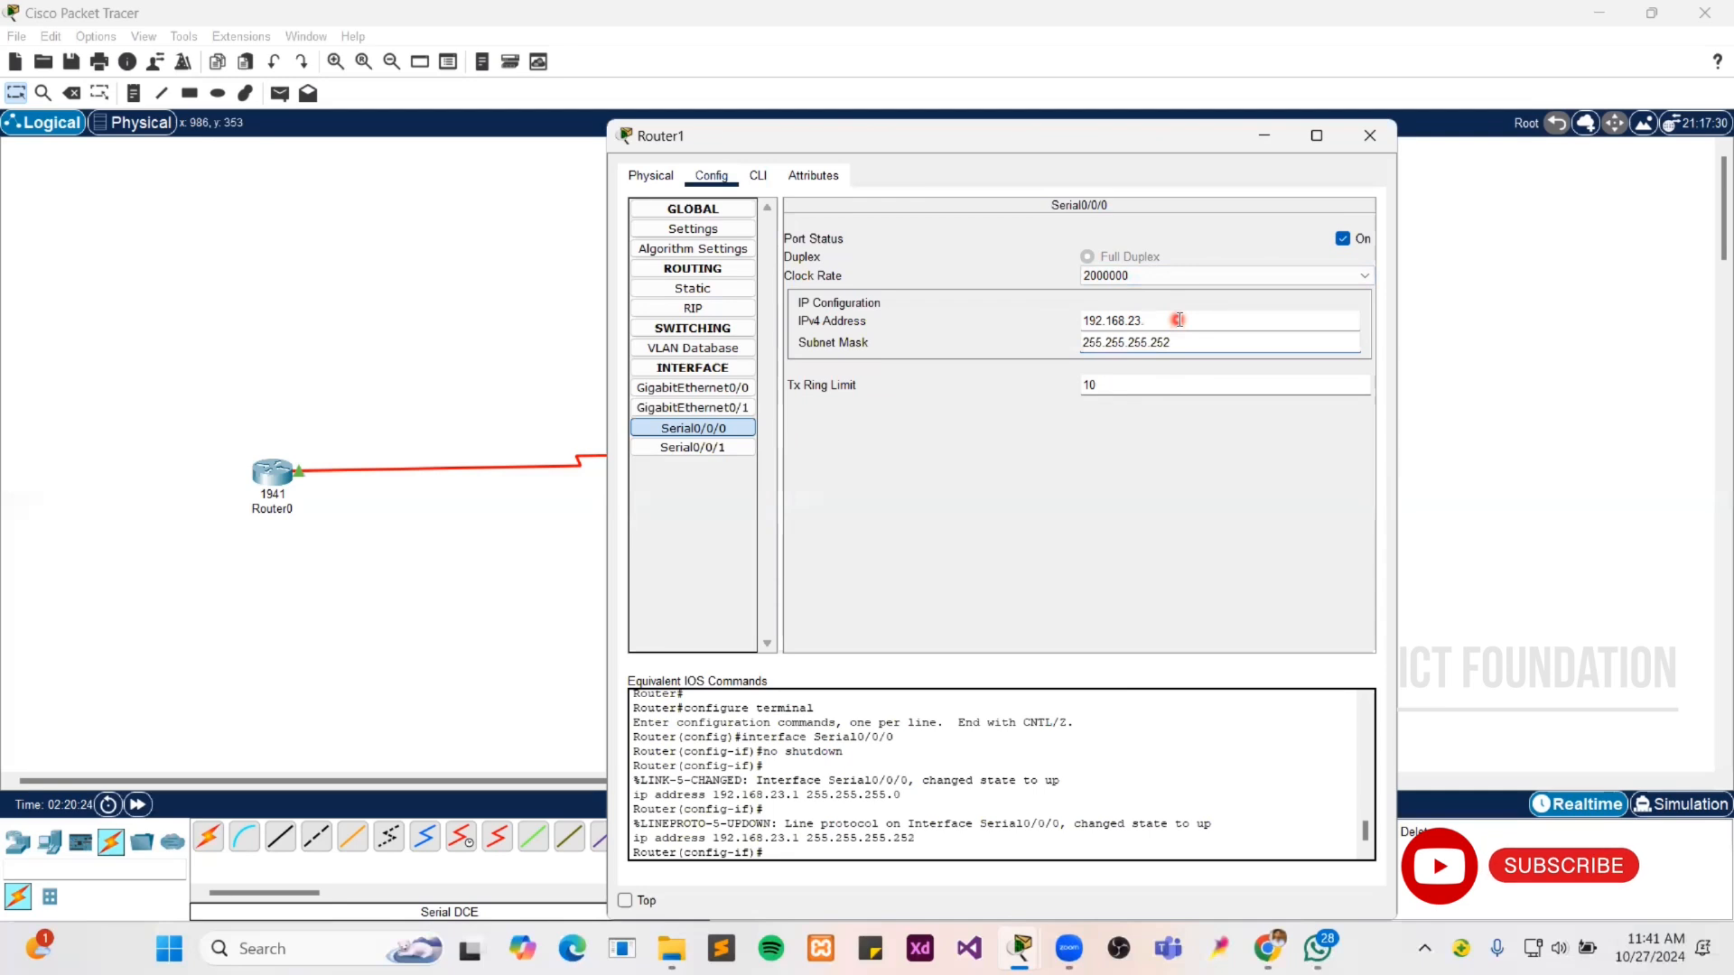
text(2)
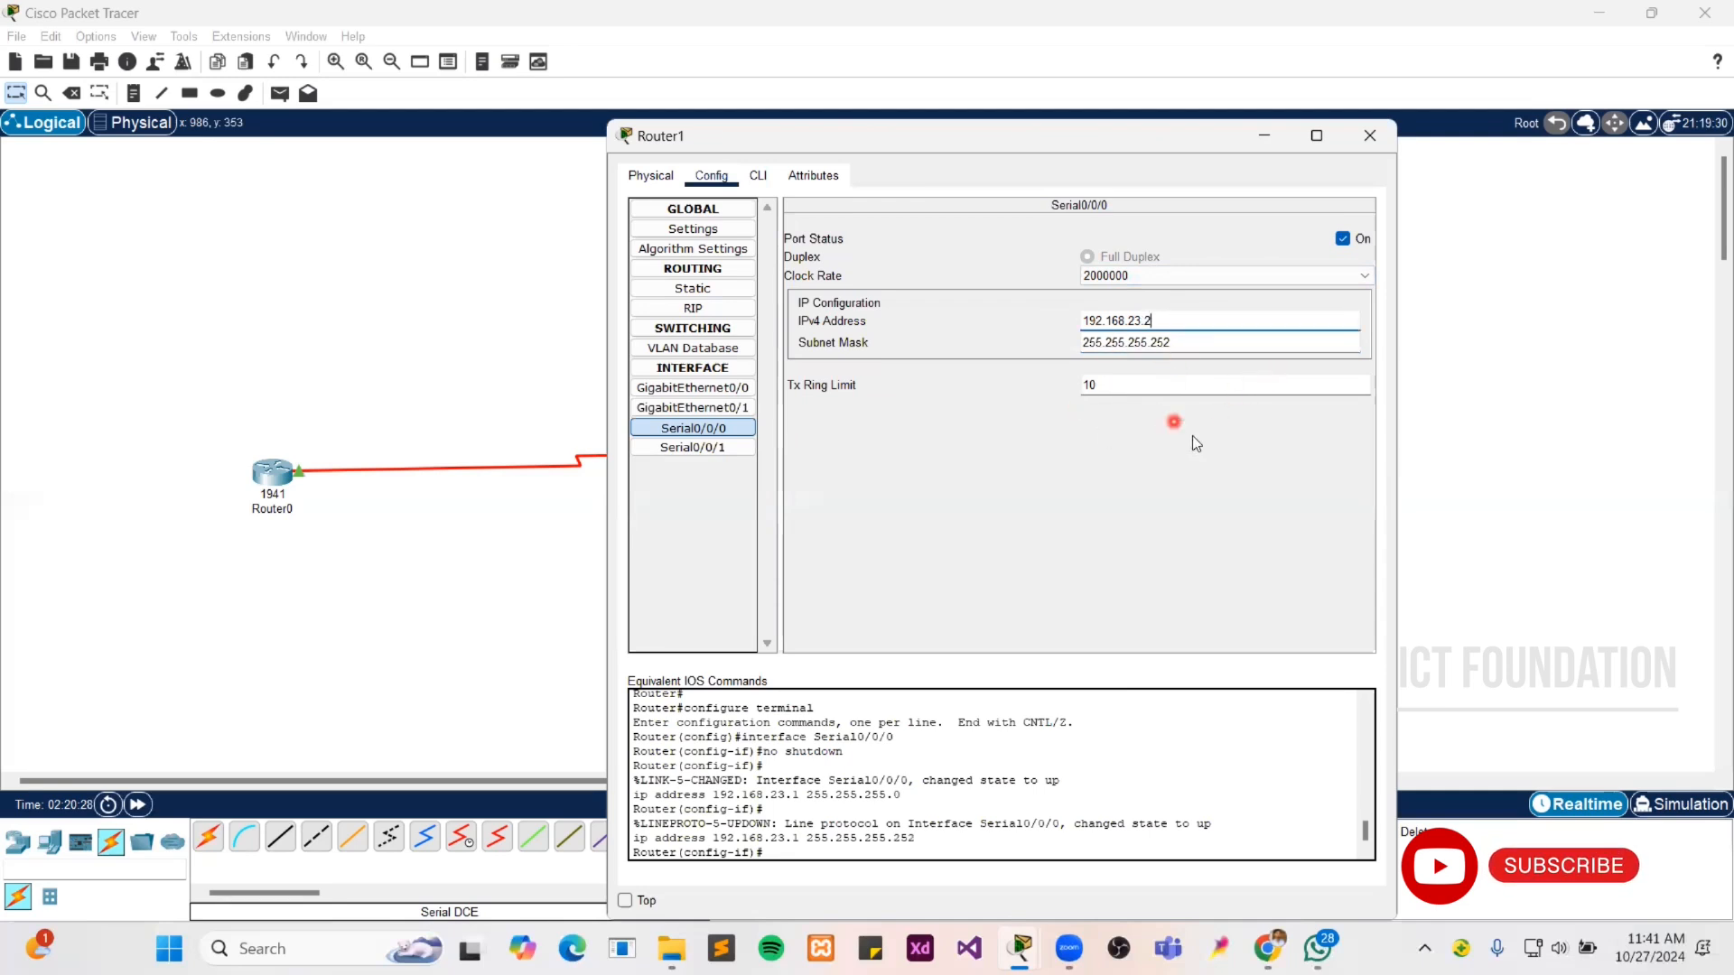
click(1368, 136)
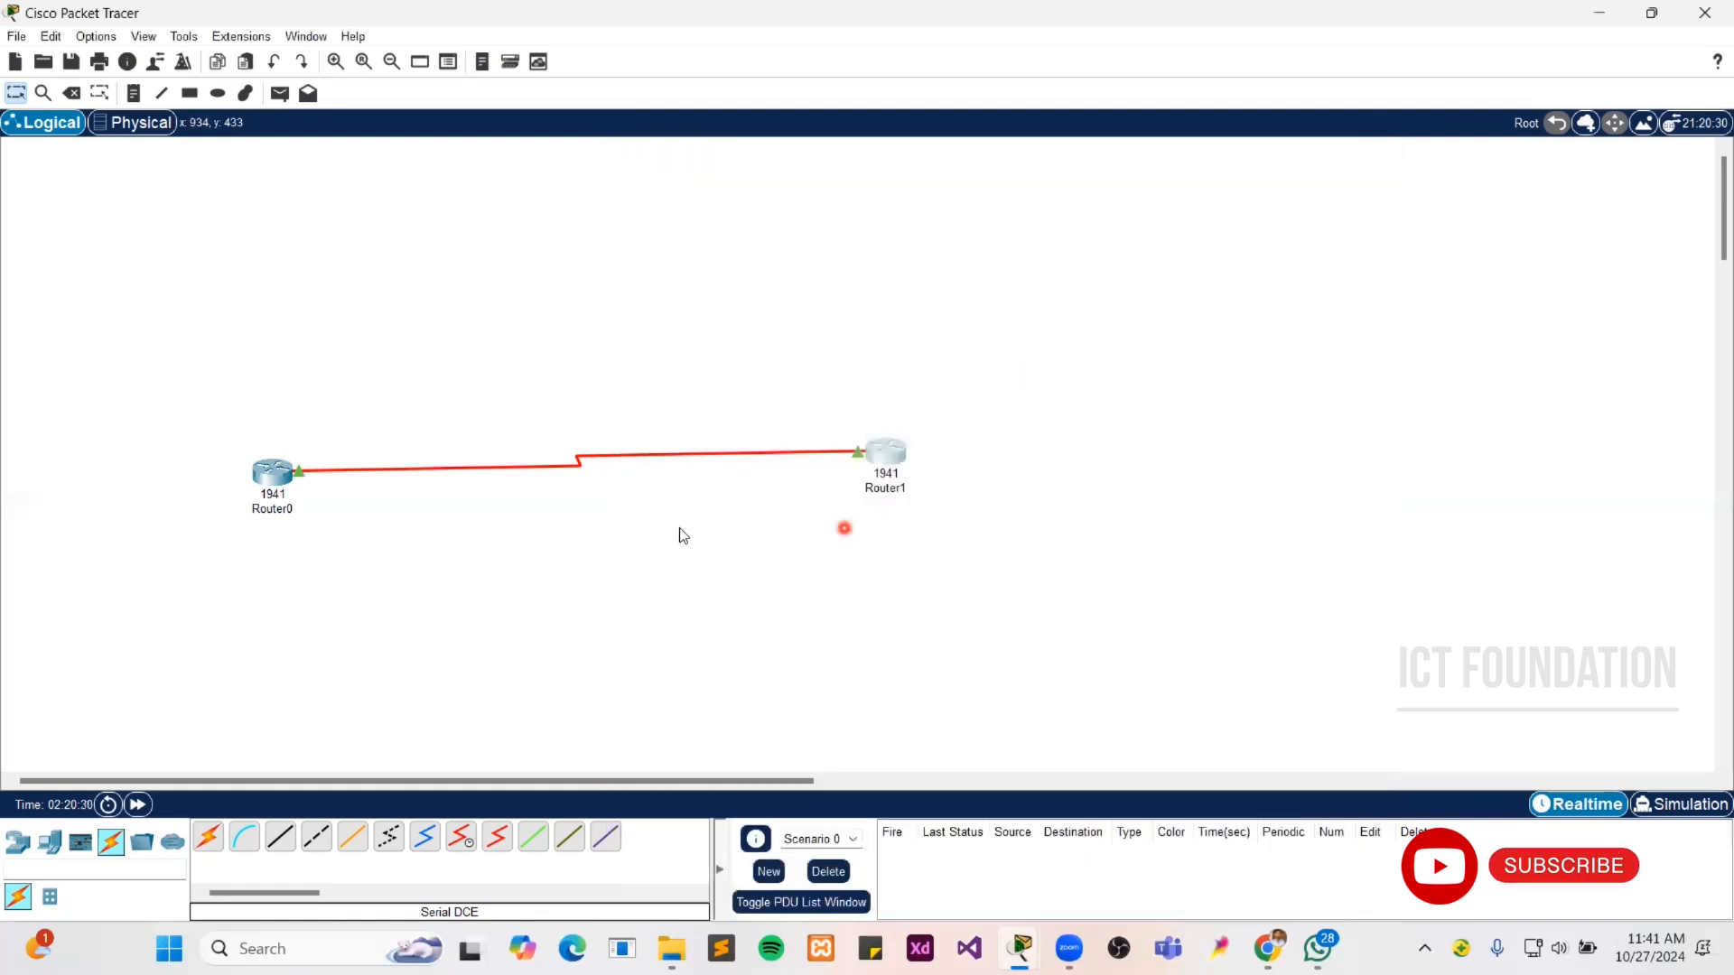